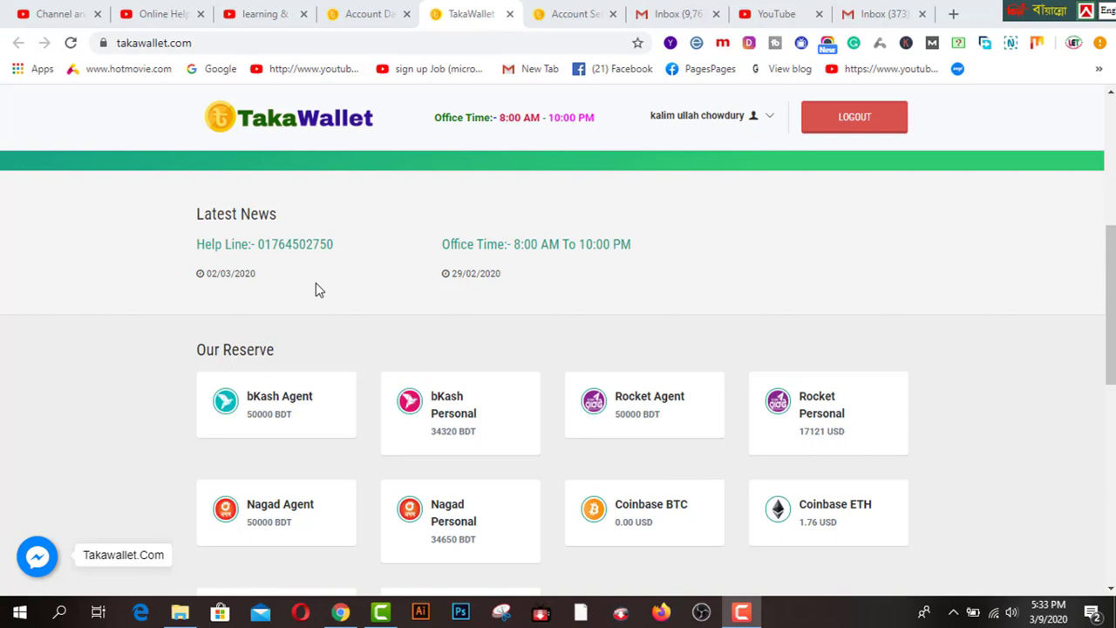
- Visit the YouTube tab, then return to TakaWallet's Exchange form sending bKash Agent BDT for Coinbase BTC USD
click(254, 21)
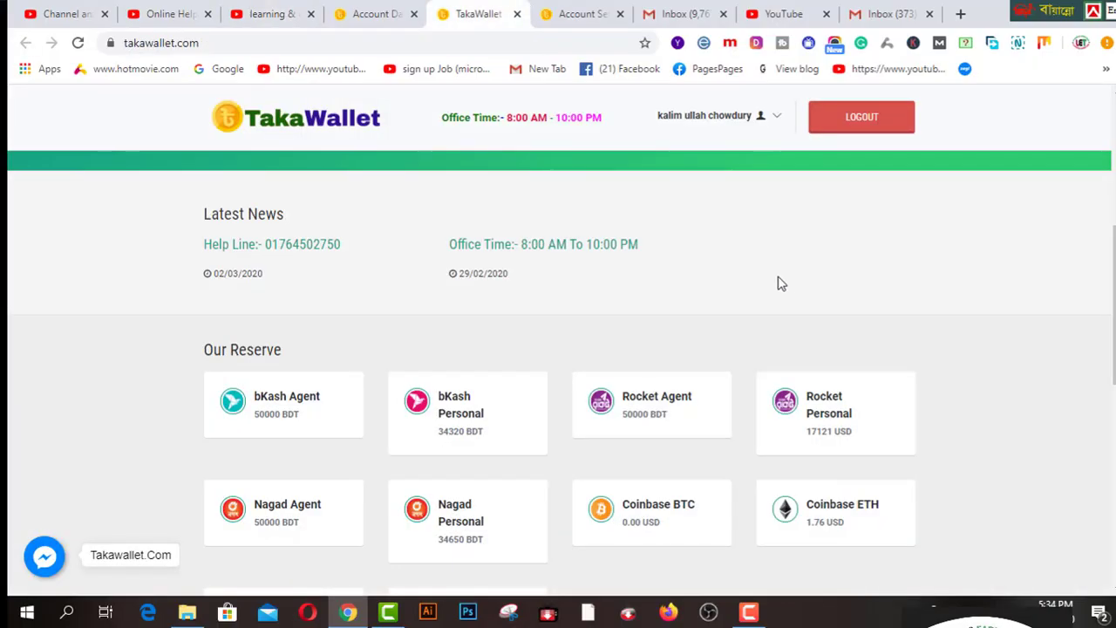
scroll(797, 281, up, 5)
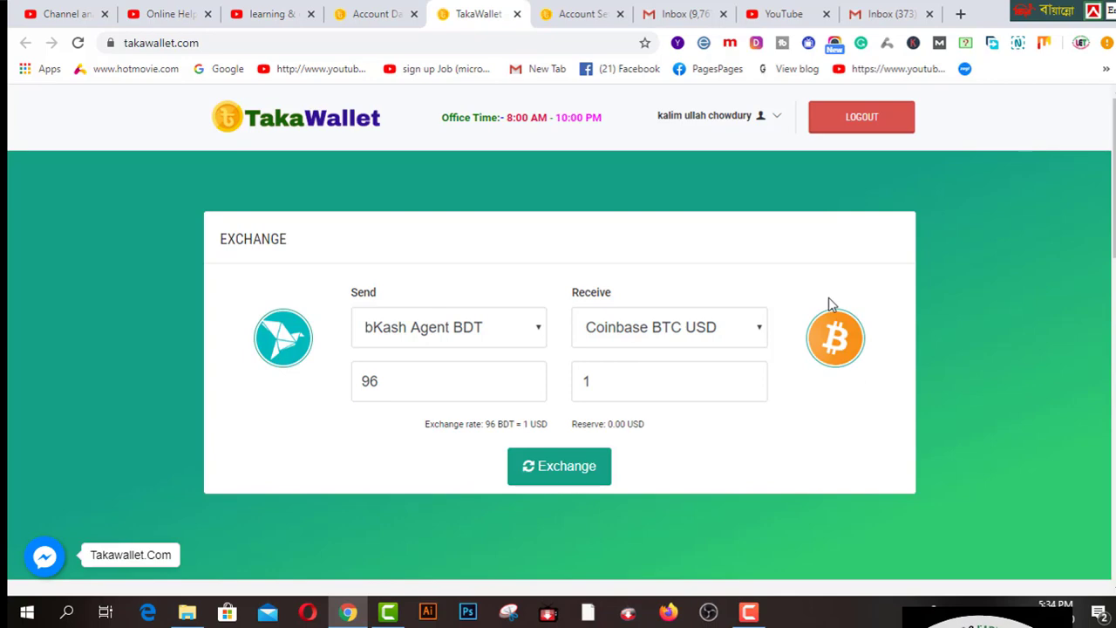
- In the other Gmail inbox, open the Verify your TakaWallet.Com Account email and follow its verify link
click(582, 18)
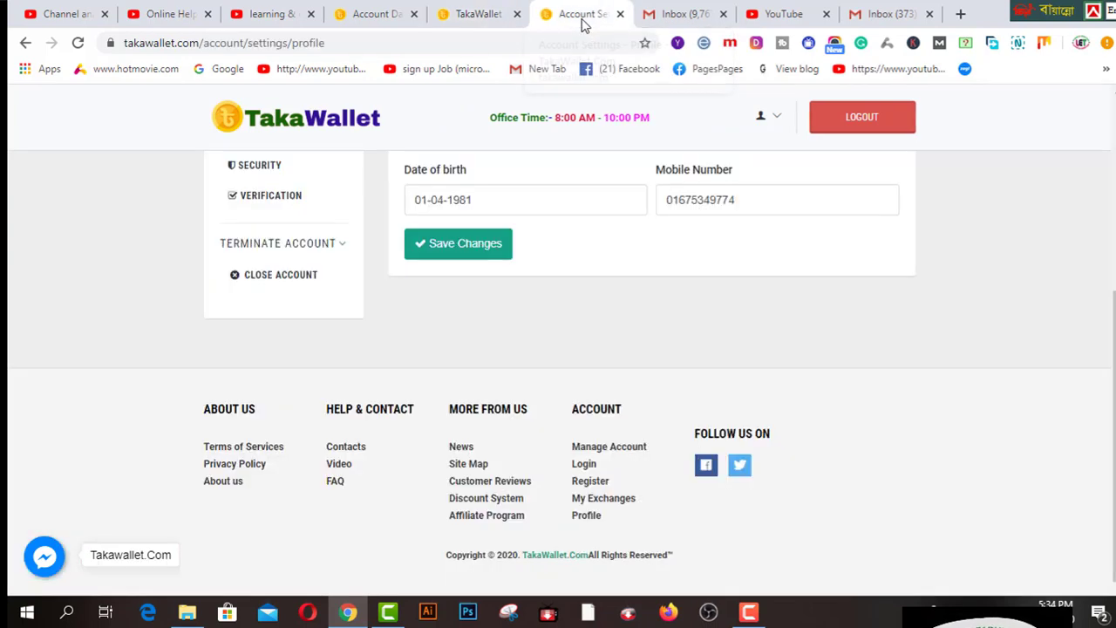
click(339, 131)
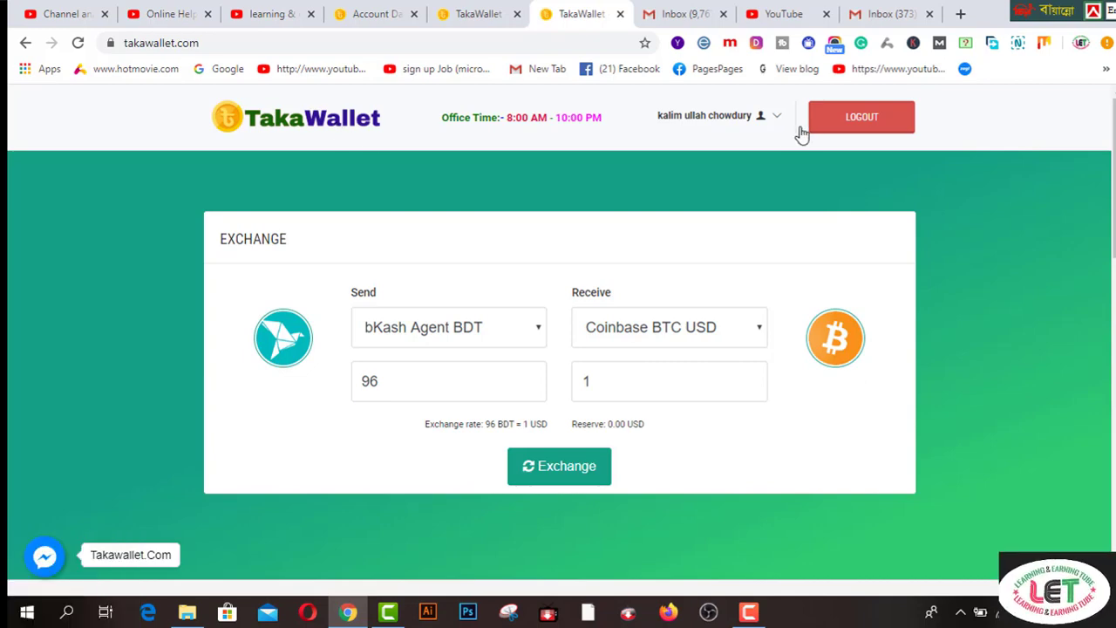
click(907, 18)
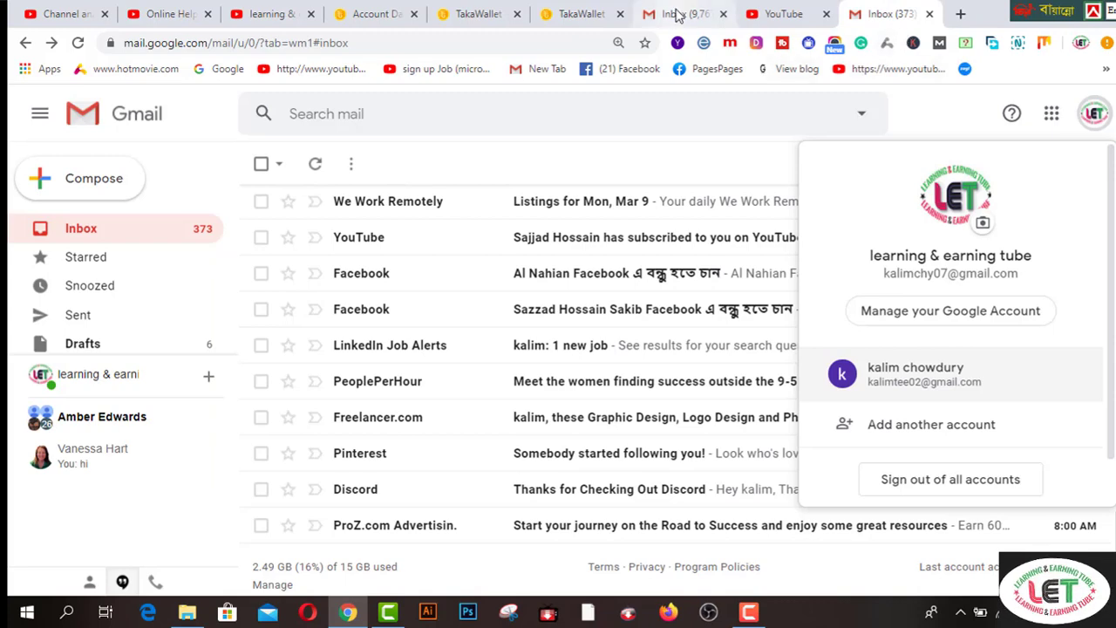
click(678, 16)
click(374, 248)
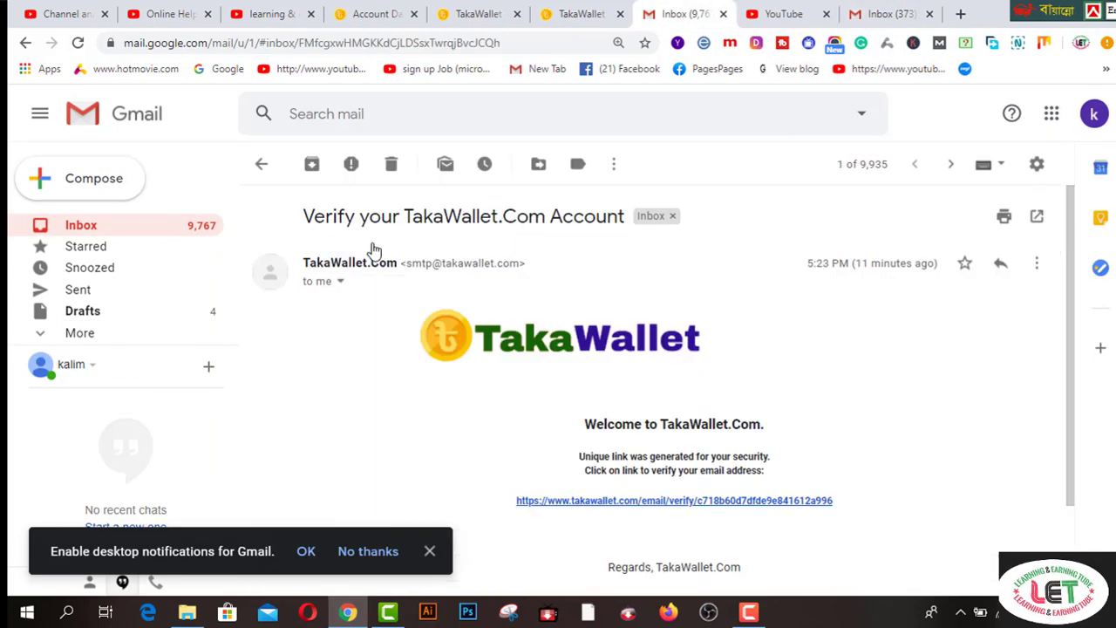
click(793, 502)
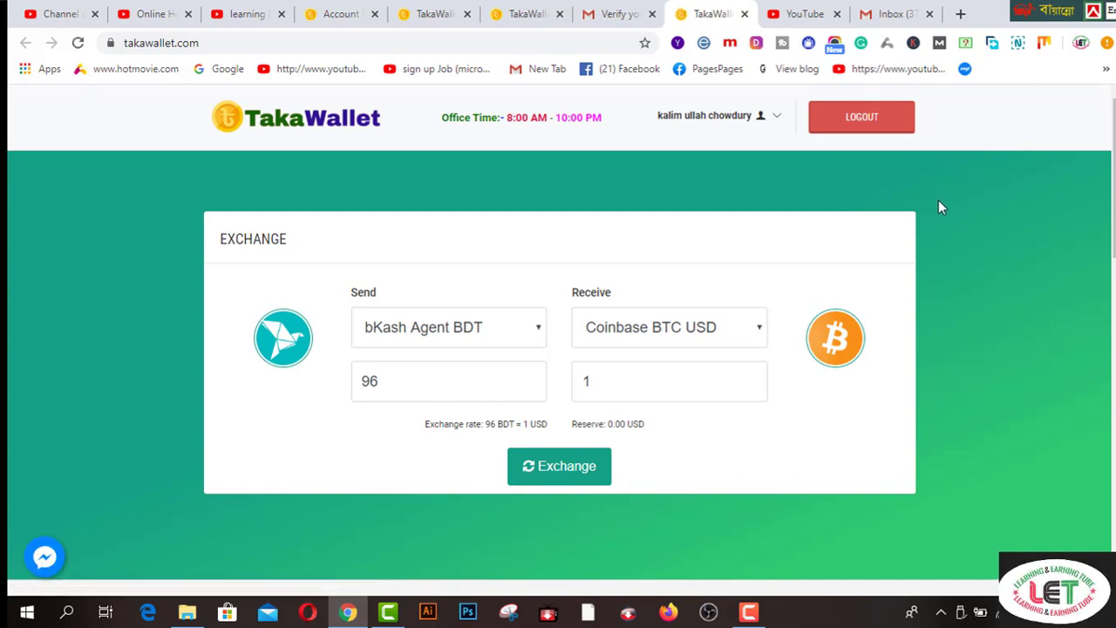
- From the account dashboard, view Profile settings, then open Security with the Change Password form
click(434, 14)
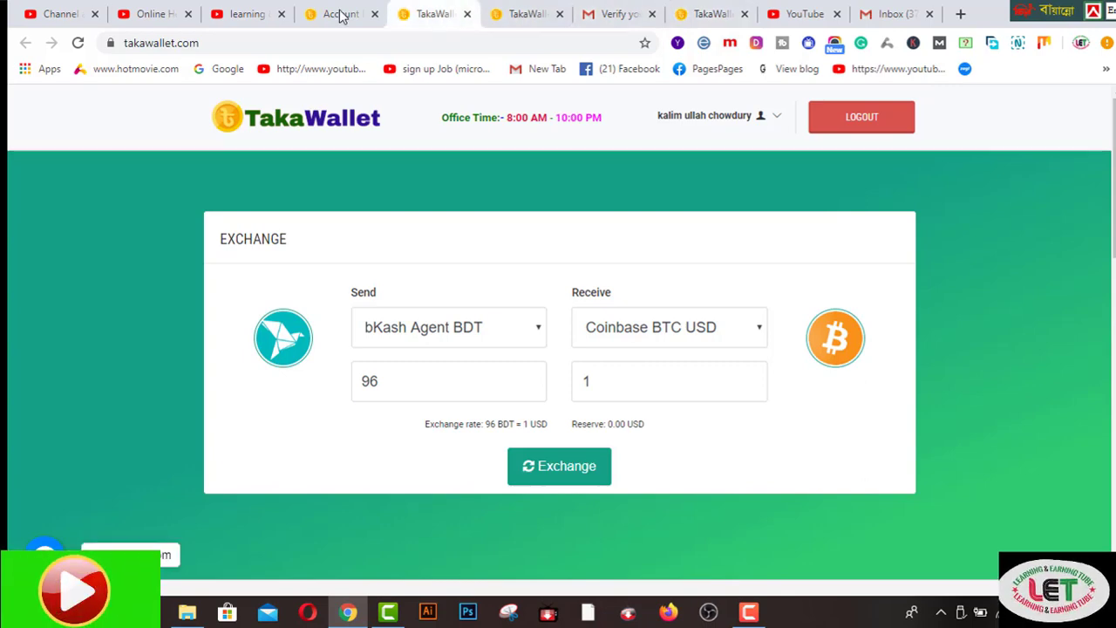
click(340, 14)
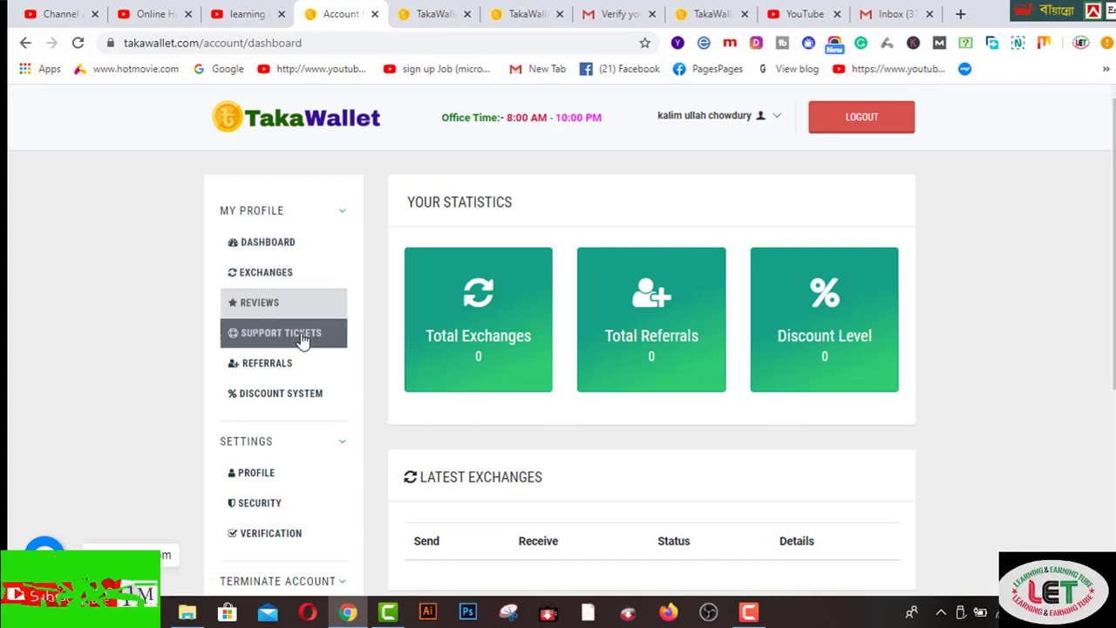
scroll(283, 471, down, 1)
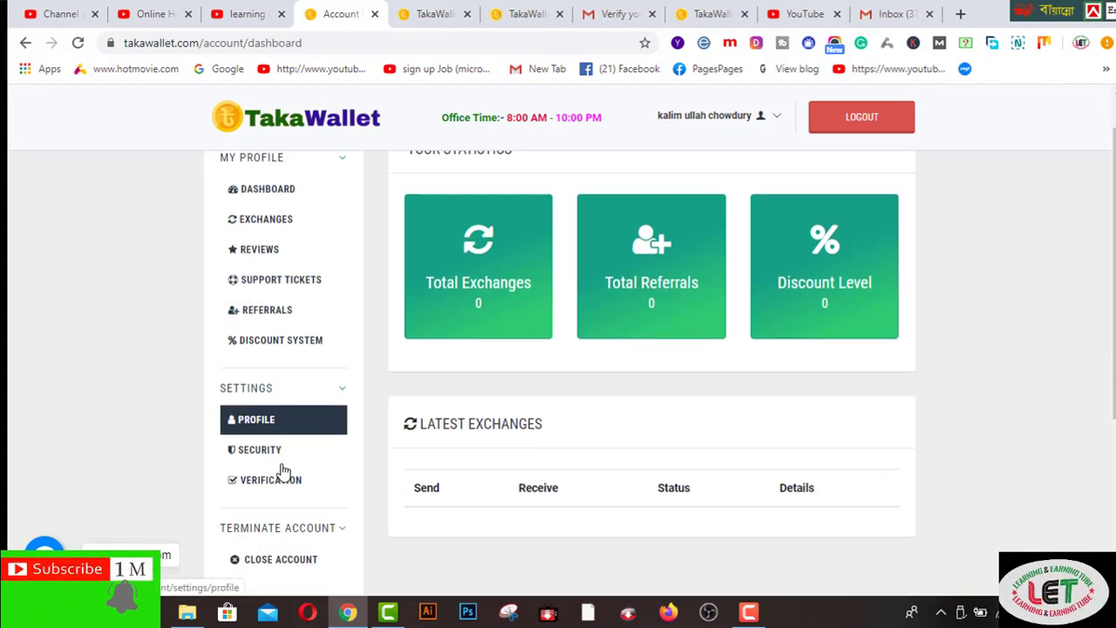
scroll(283, 470, down, 1)
click(273, 401)
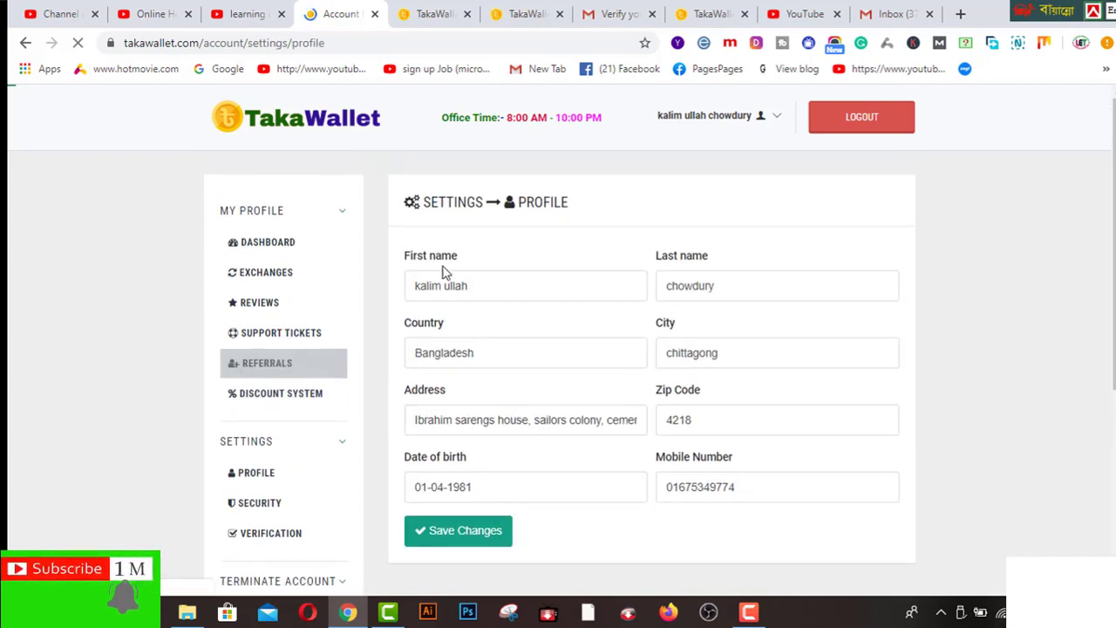
scroll(451, 324, down, 4)
scroll(450, 324, up, 1)
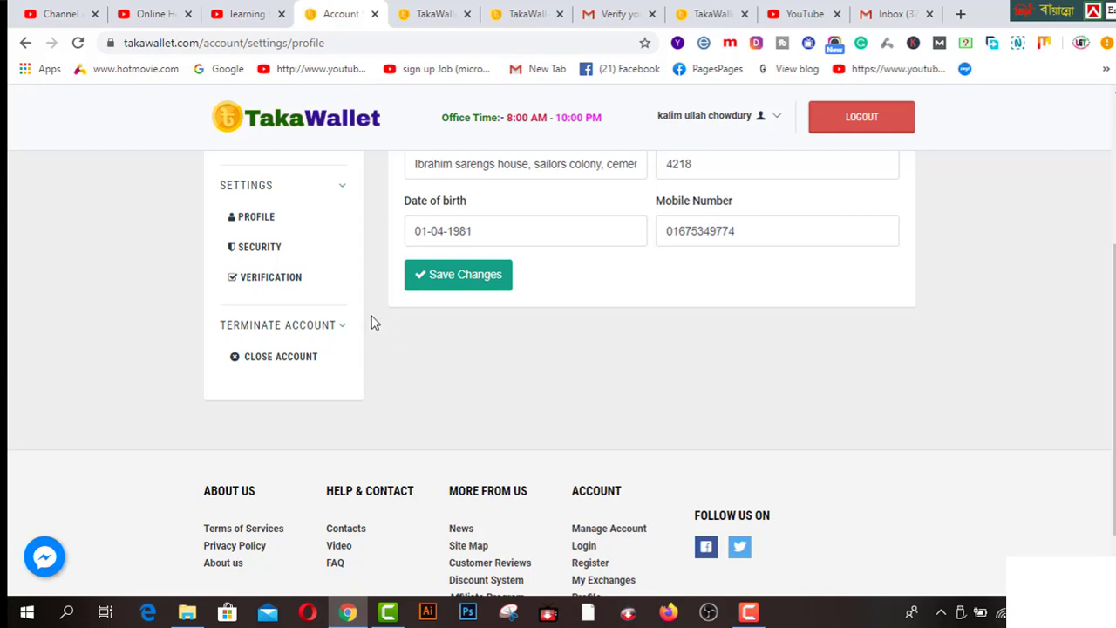
click(259, 247)
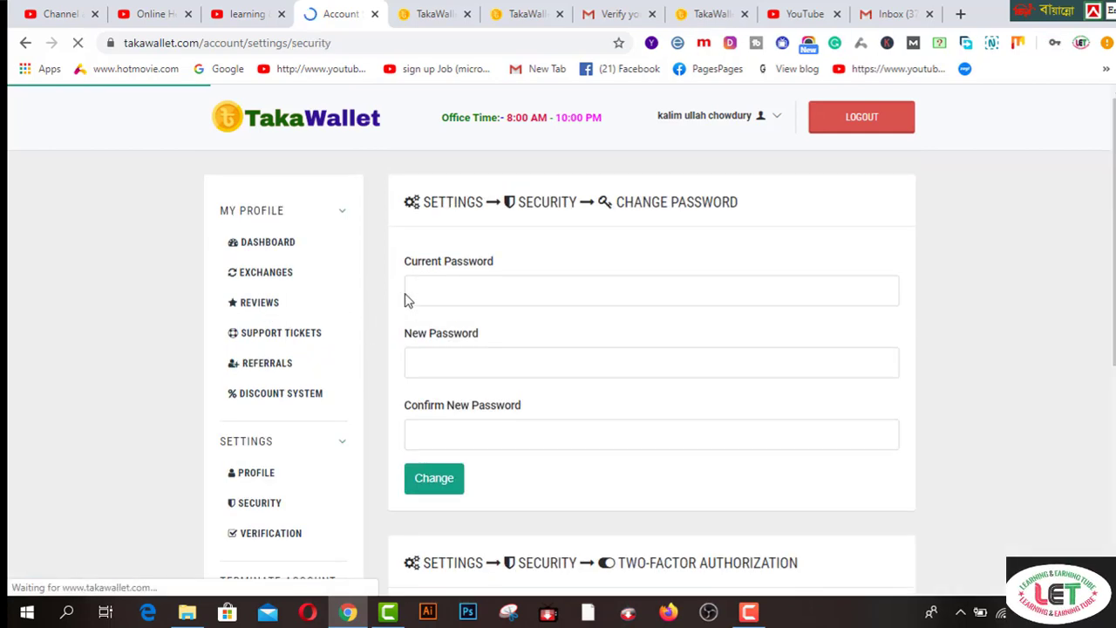
click(497, 296)
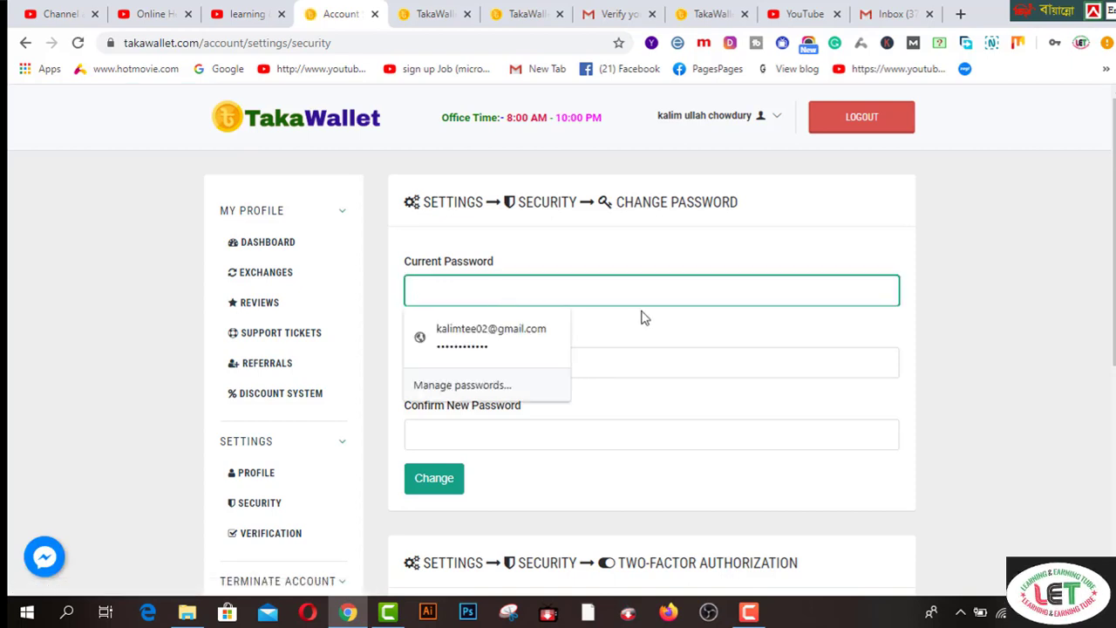
click(649, 339)
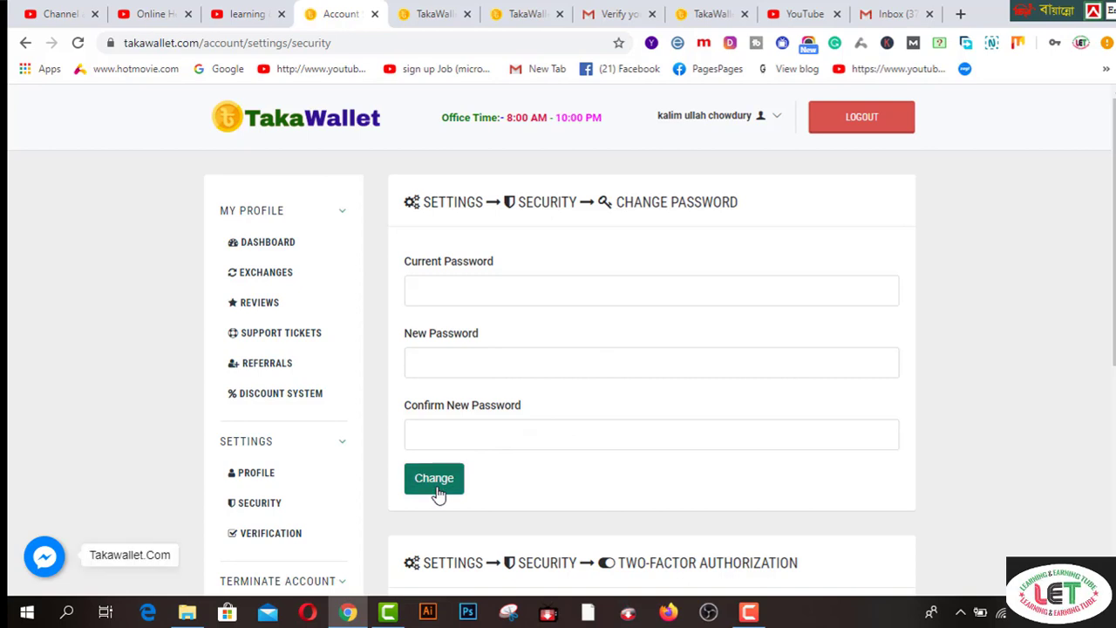
scroll(357, 402, down, 2)
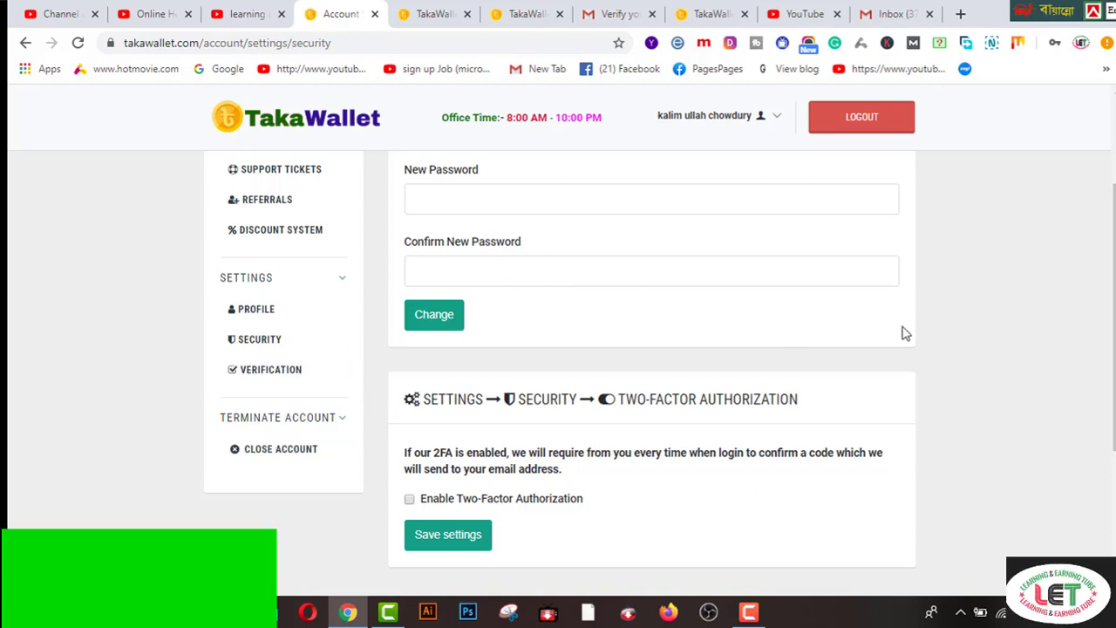
scroll(904, 333, up, 1)
scroll(904, 333, up, 1)
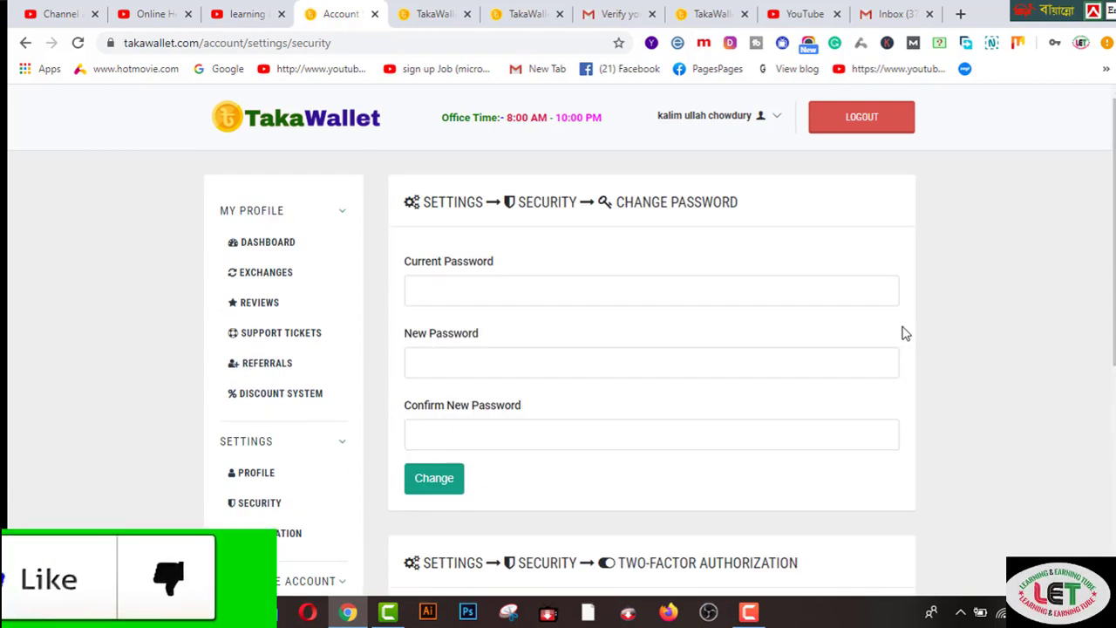
- Browse Dashboard, Exchanges and Reviews, ending on Referrals showing 0 referrals, 0 USD balance, 1% commission
click(281, 247)
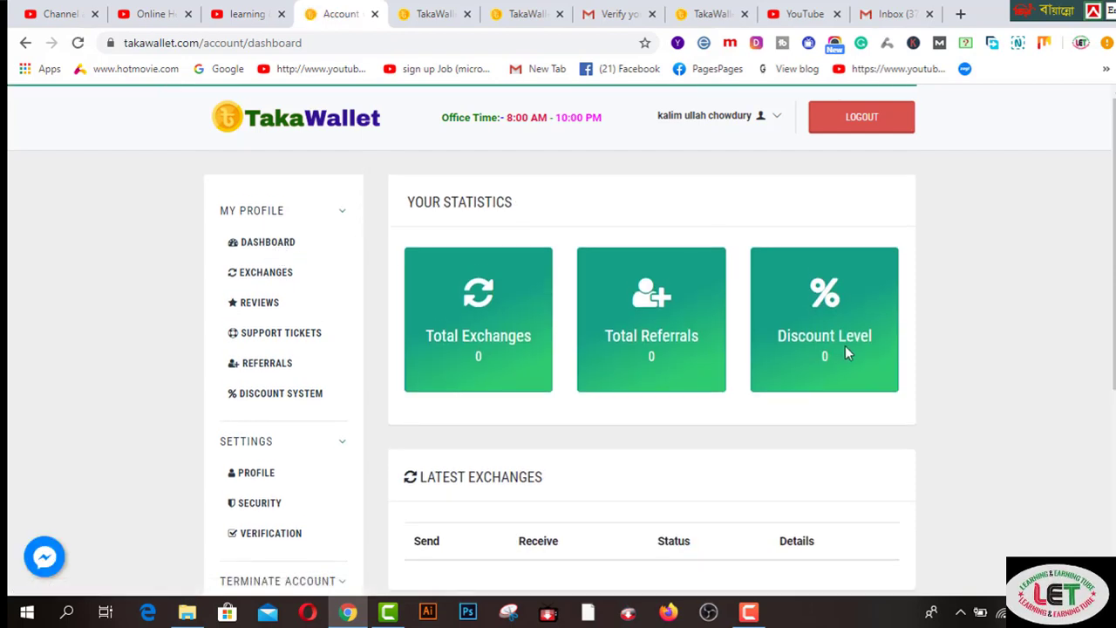
scroll(637, 353, down, 2)
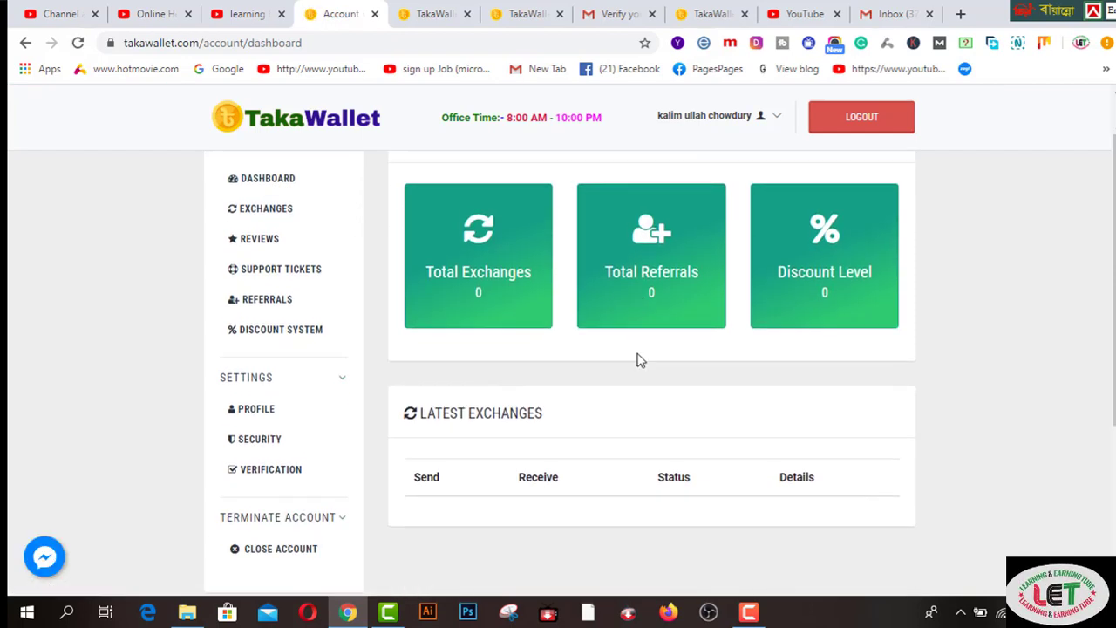
scroll(445, 343, up, 2)
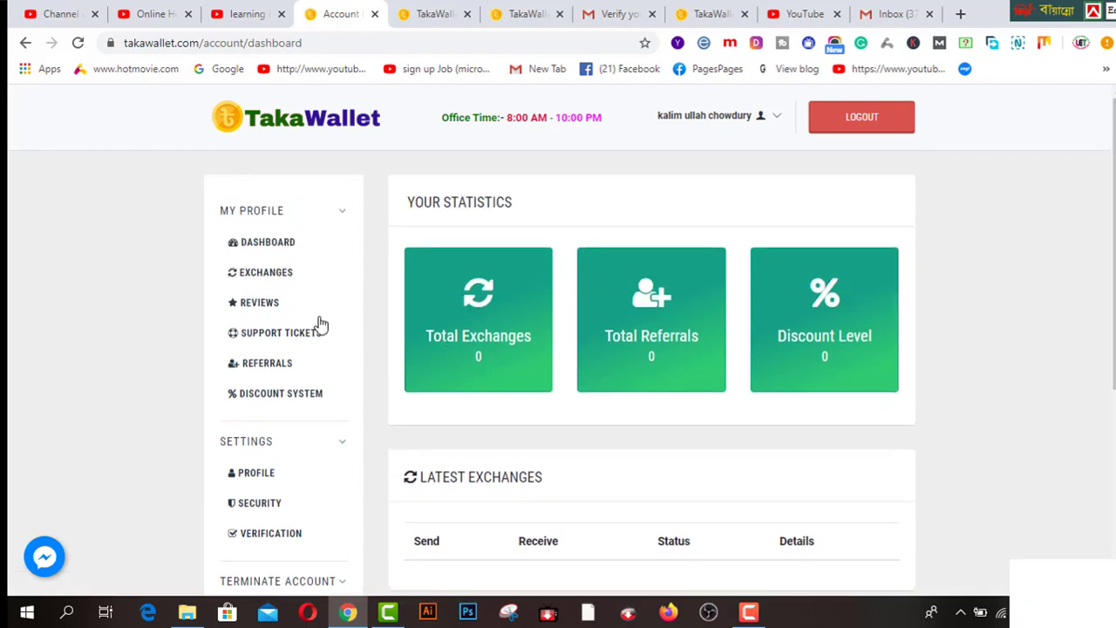
click(277, 274)
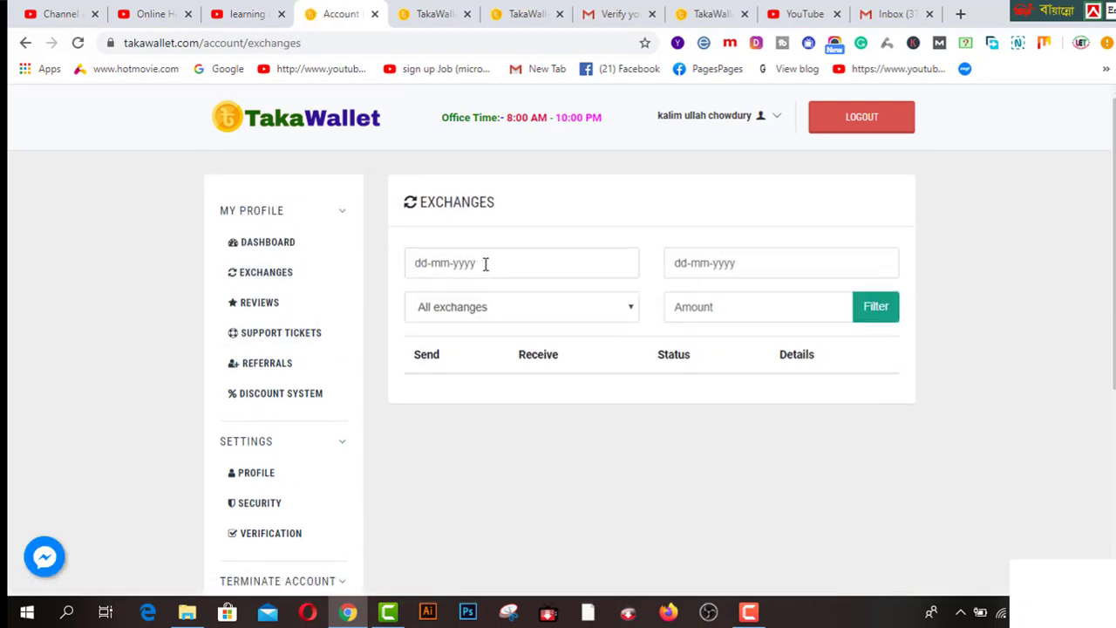
click(484, 264)
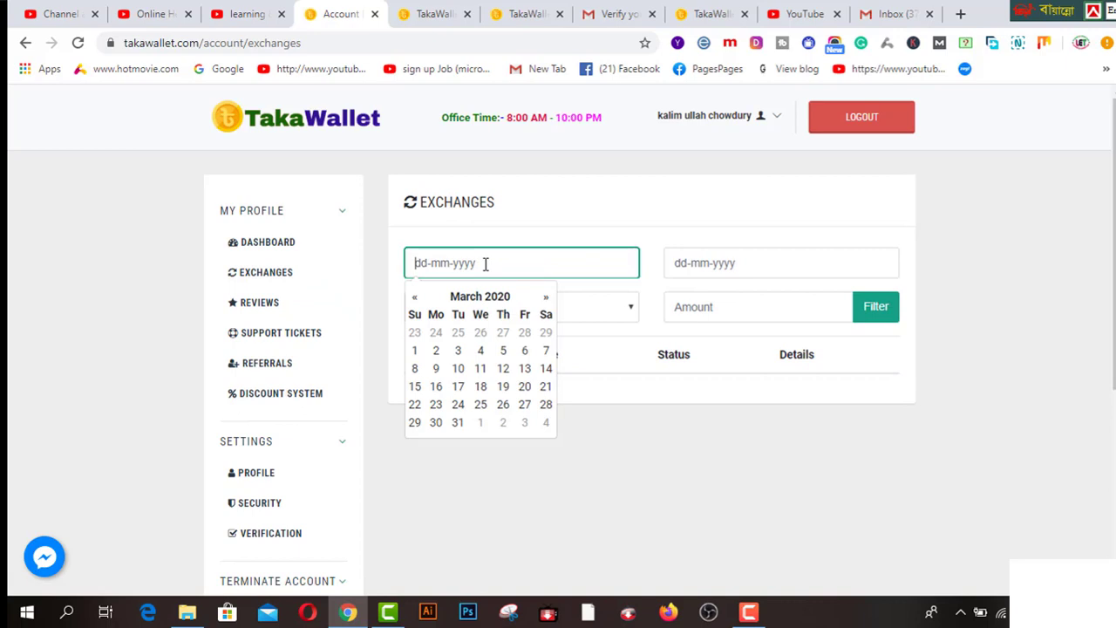
click(656, 452)
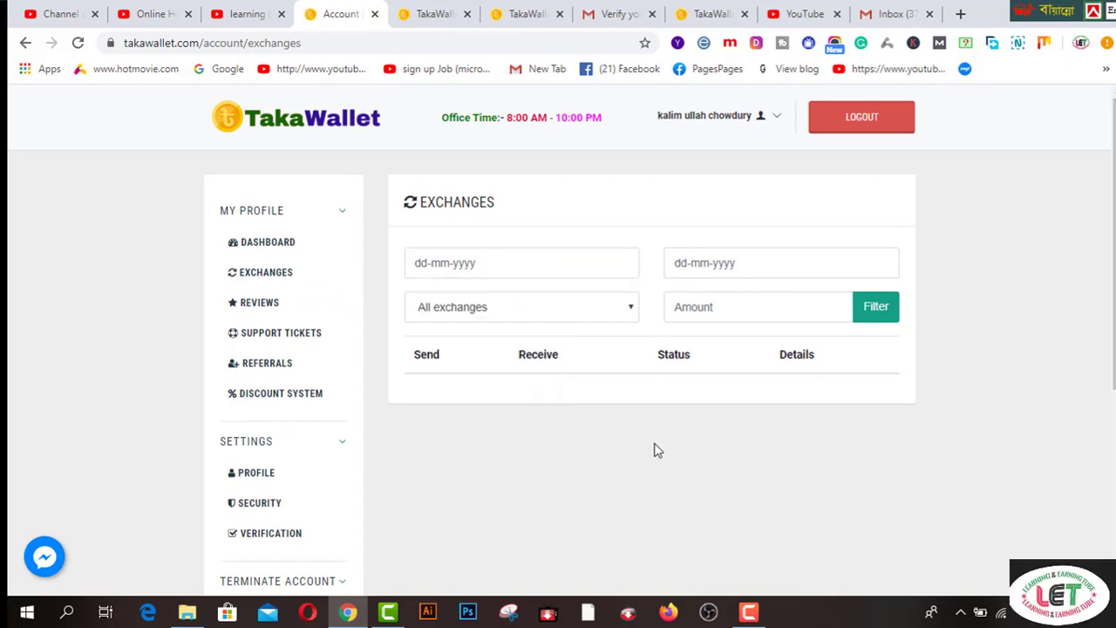
click(270, 305)
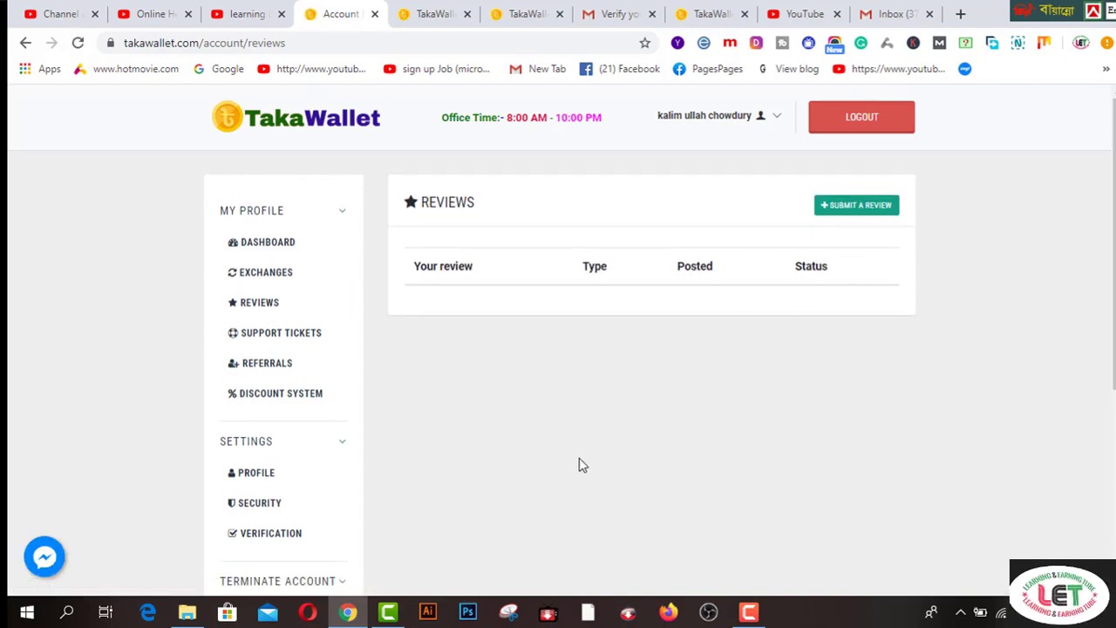
click(291, 369)
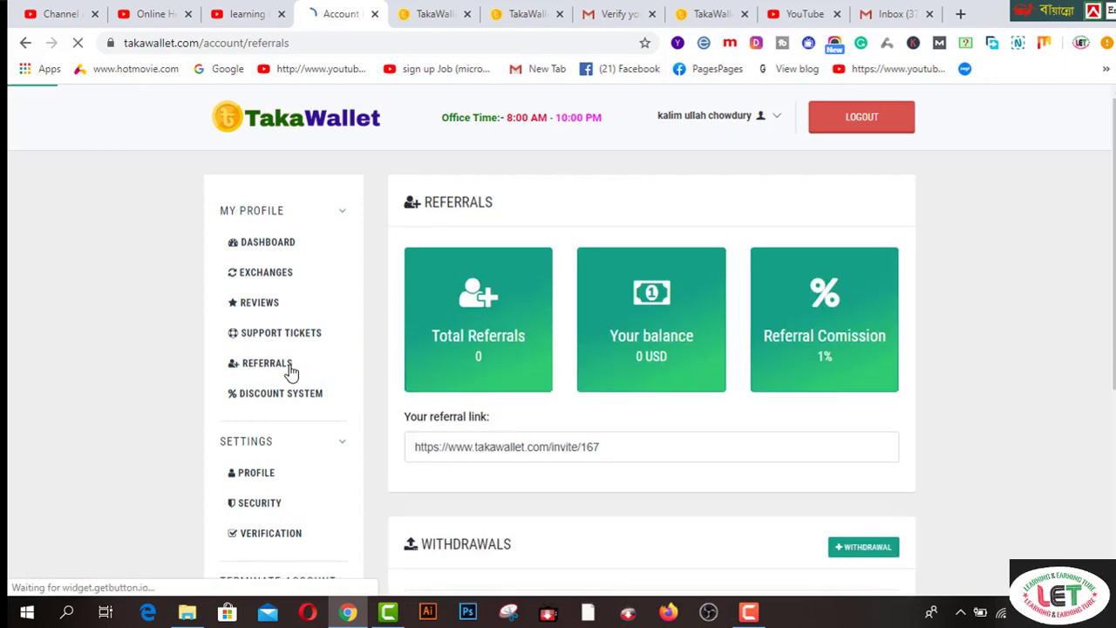
- Copy the personal referral link, then switch to the Exchange form tab with Ctrl+6
drag(613, 445, 403, 443)
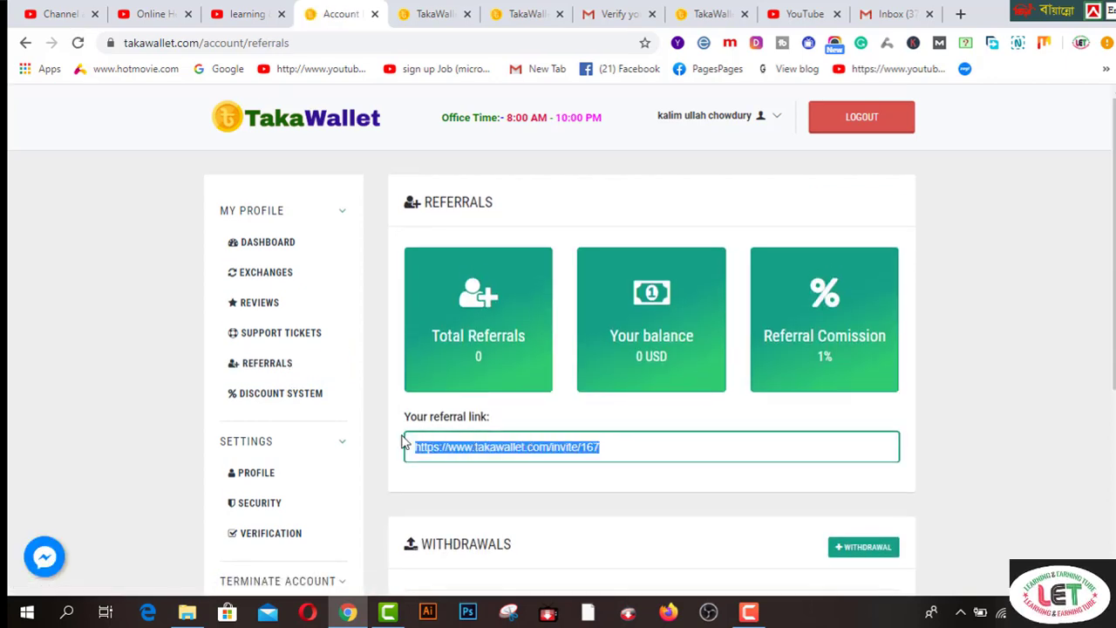
right_click(498, 446)
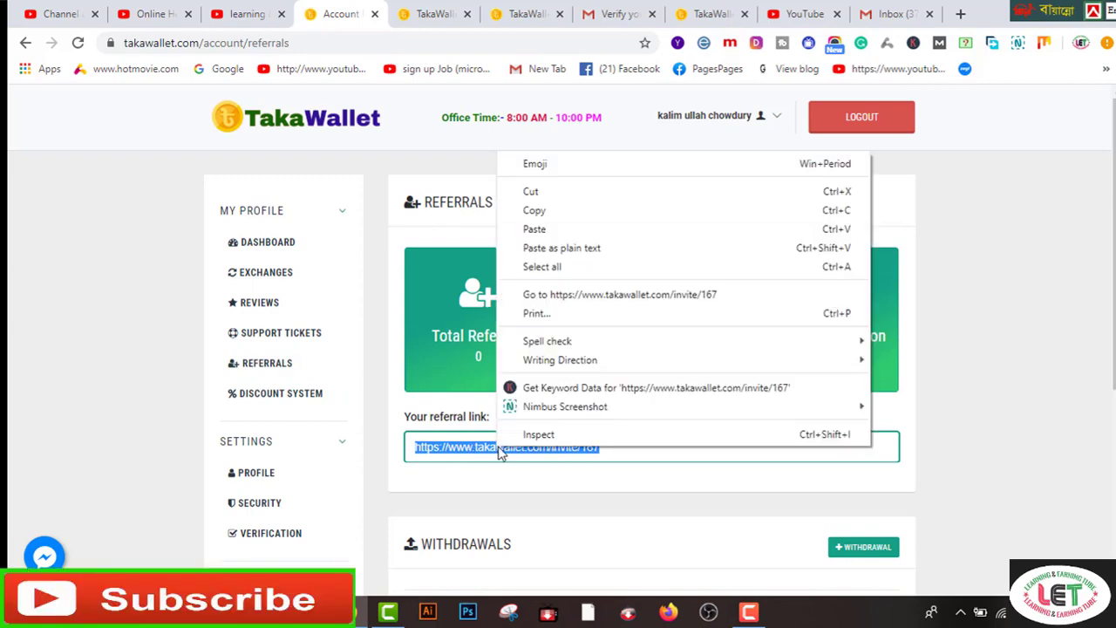
click(536, 211)
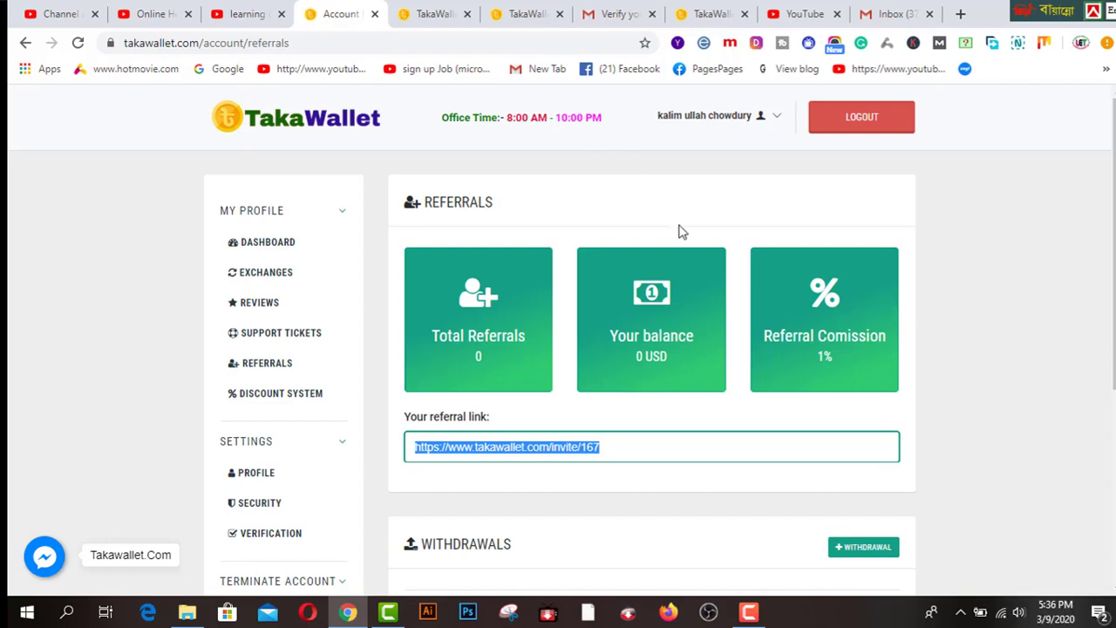
key(ctrl+6)
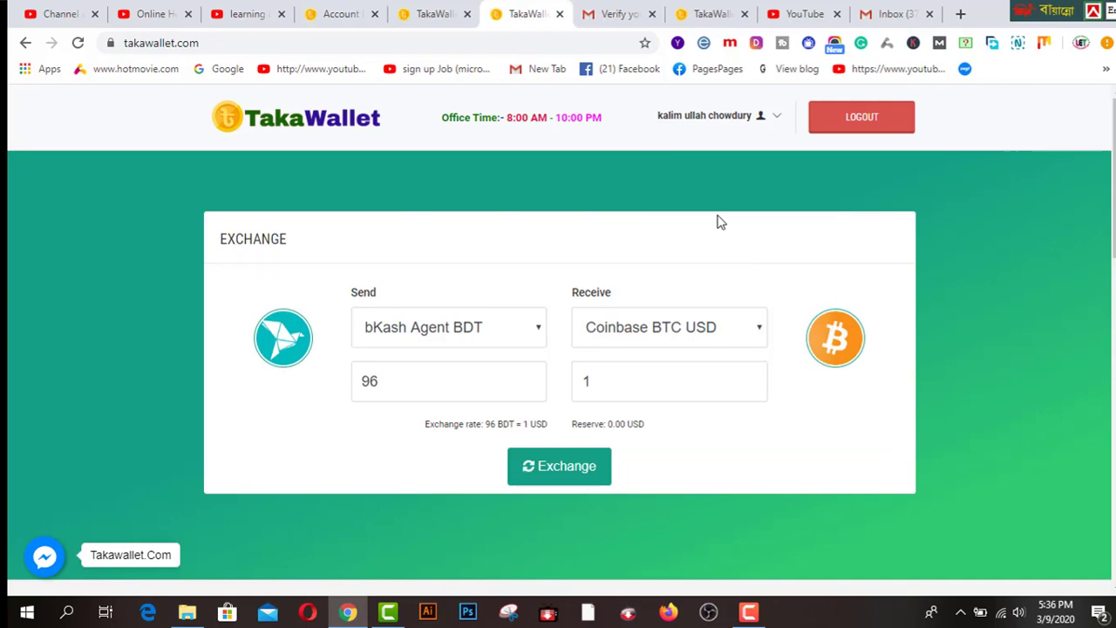
- Set the Send side to 100 Coinbase BTC USD on the exchange form
click(343, 15)
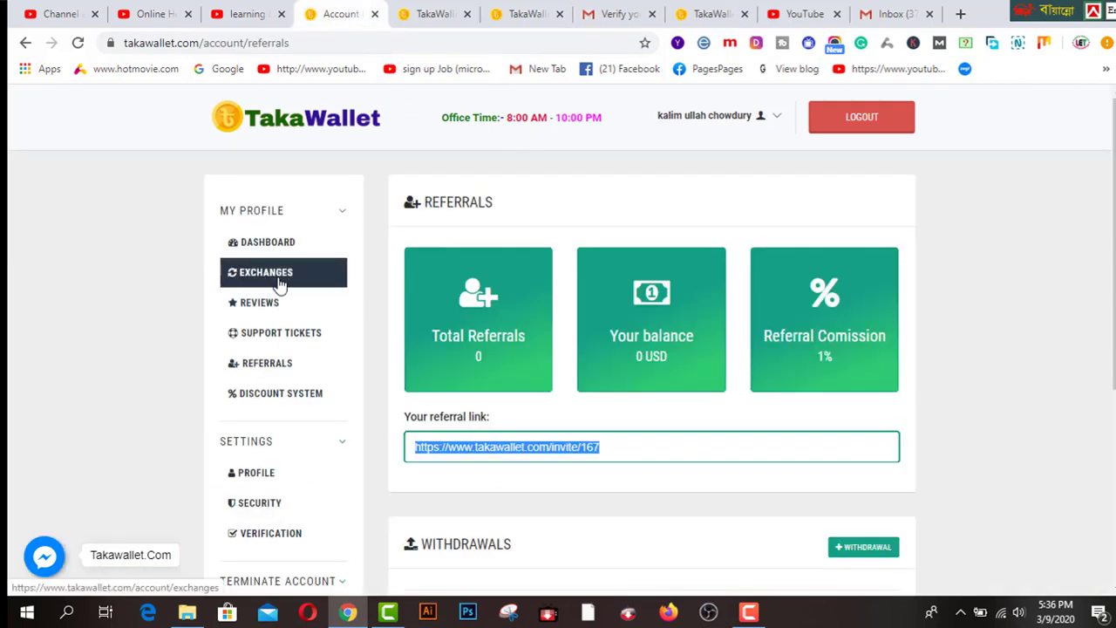
click(536, 16)
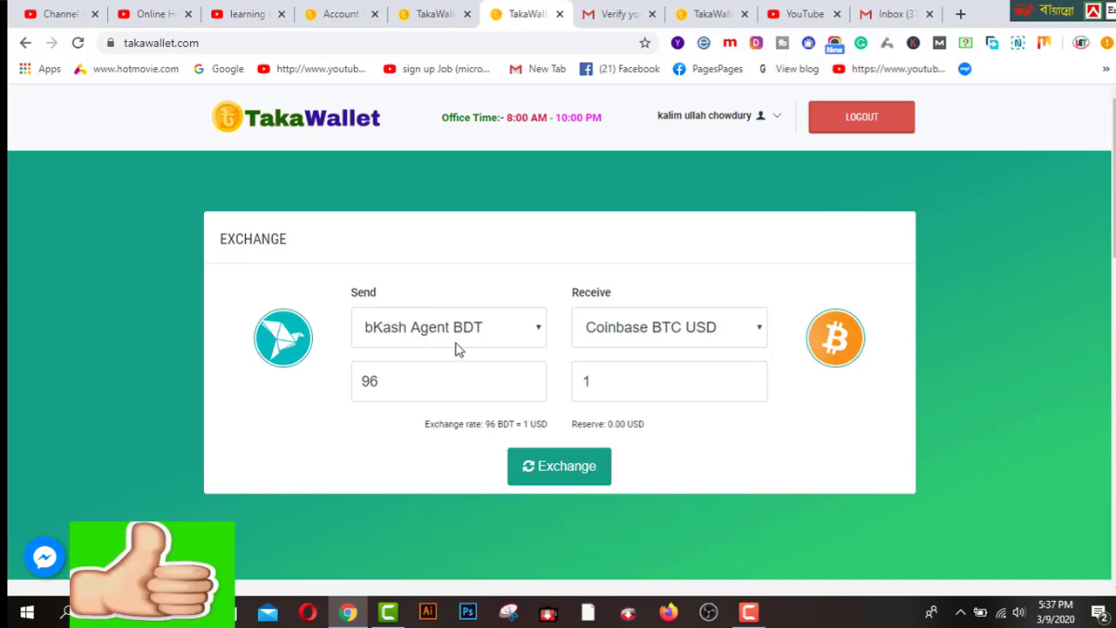
click(536, 330)
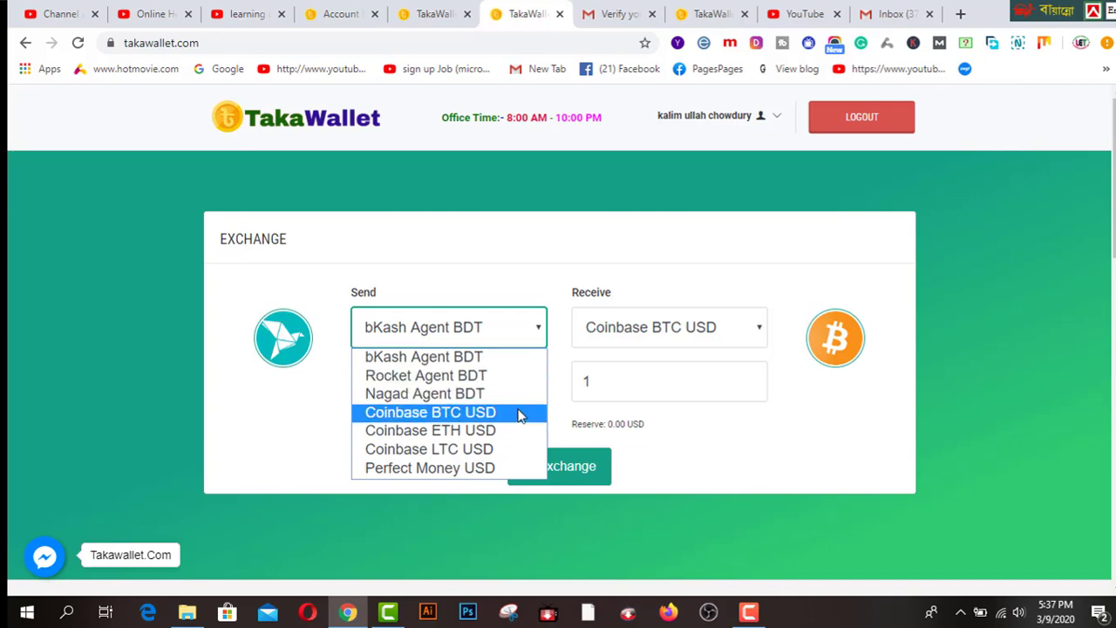
click(471, 413)
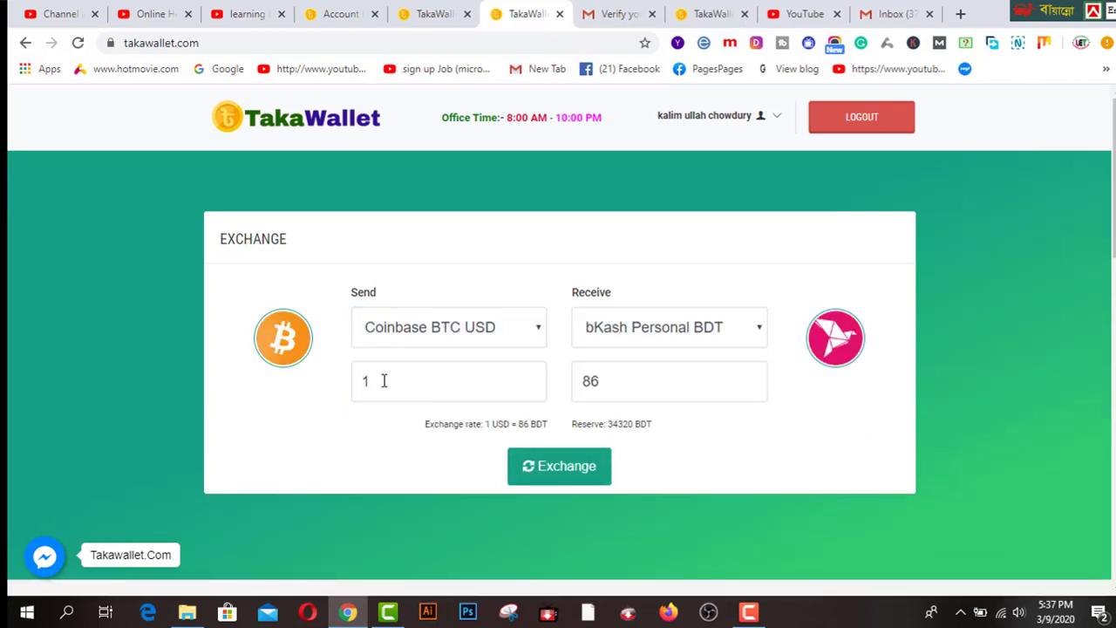
click(383, 380)
text(00)
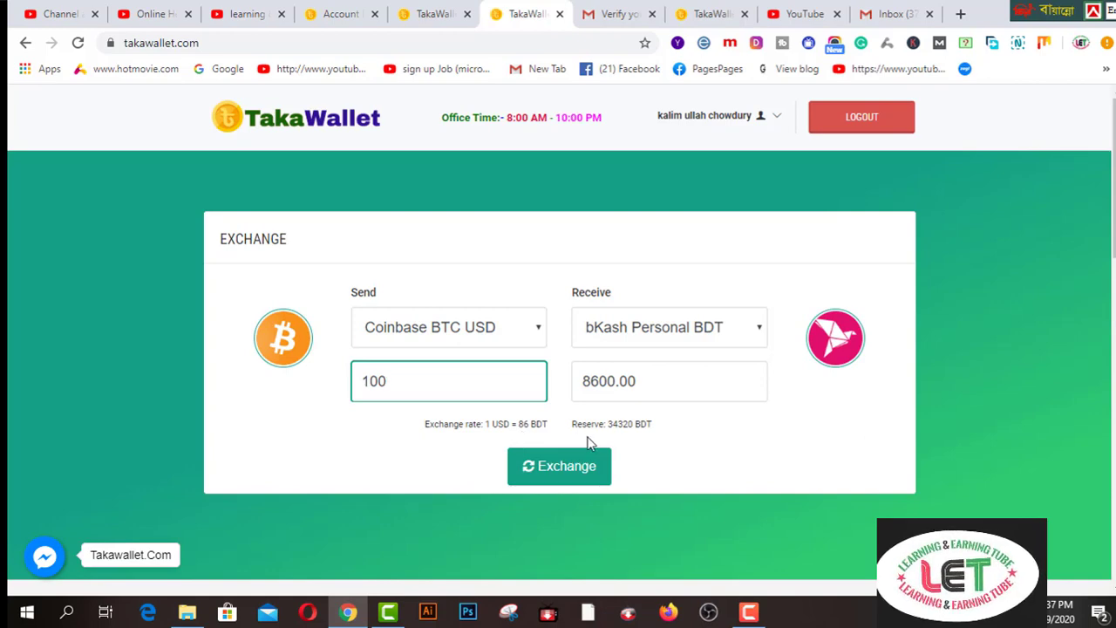
click(616, 426)
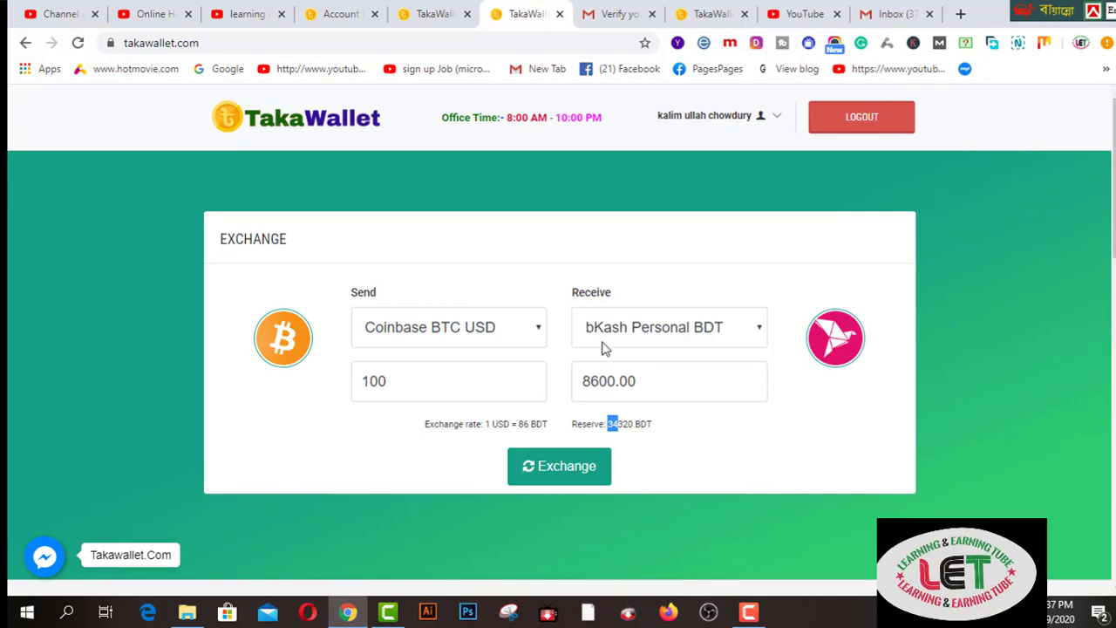
- Keep bKash Personal BDT as Receive for 8600.00 BDT and start the exchange
click(759, 332)
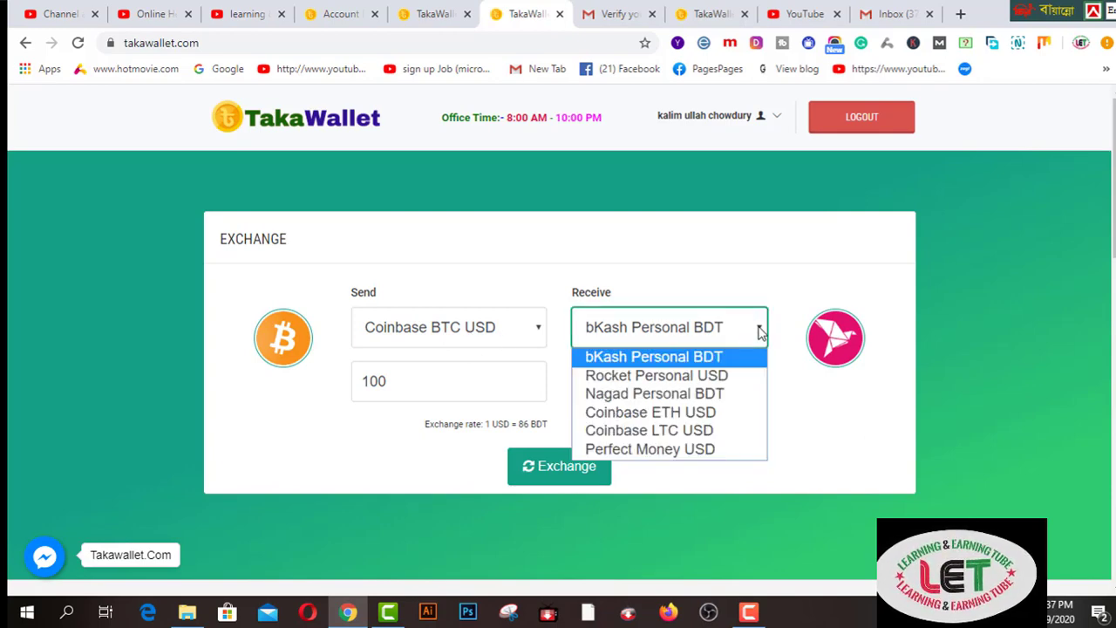
click(729, 358)
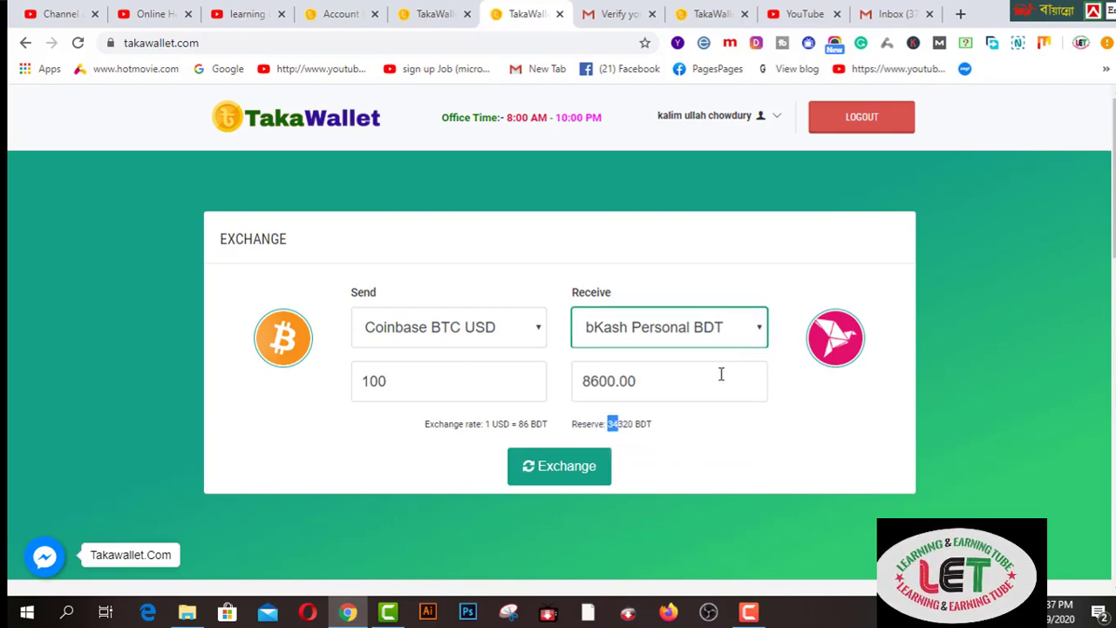
click(559, 478)
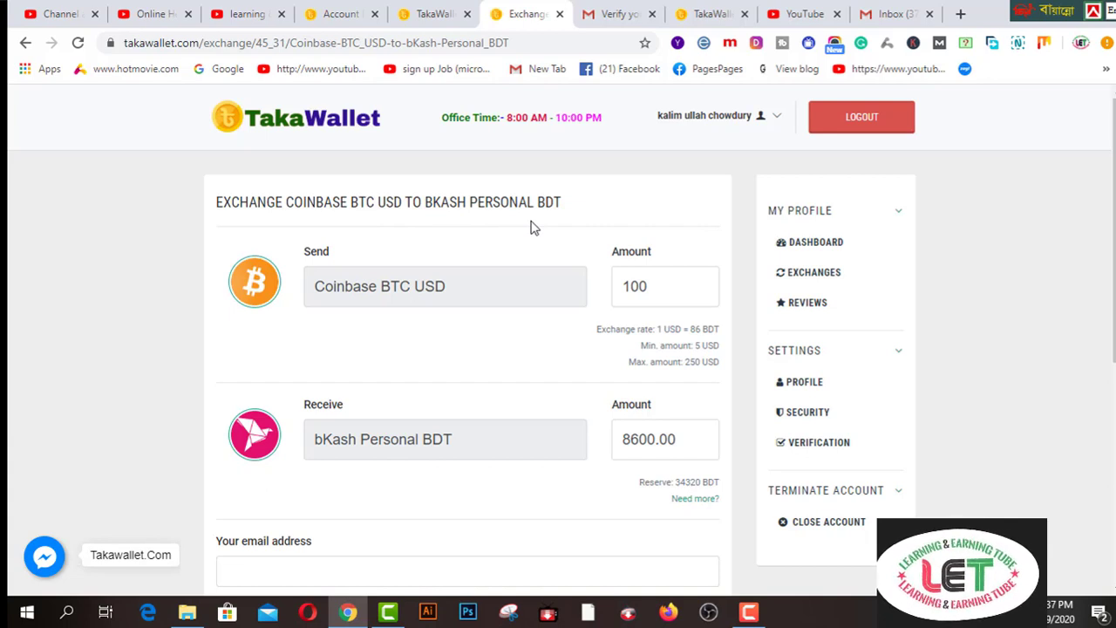
- Fill in Your email address, correcting part of the suggested address
click(662, 283)
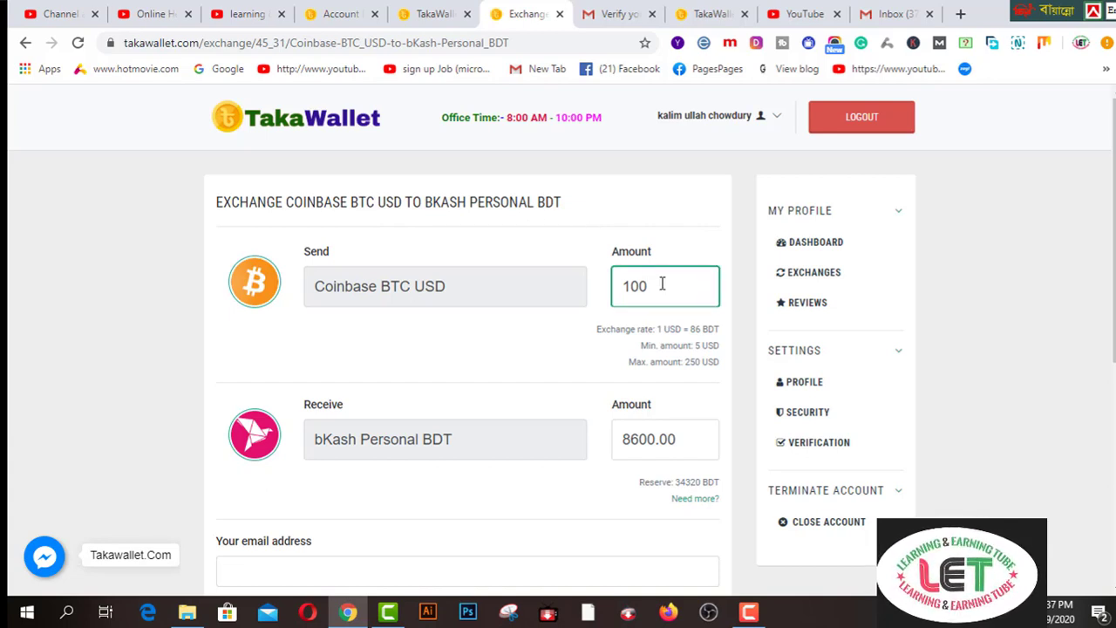
scroll(662, 285, down, 2)
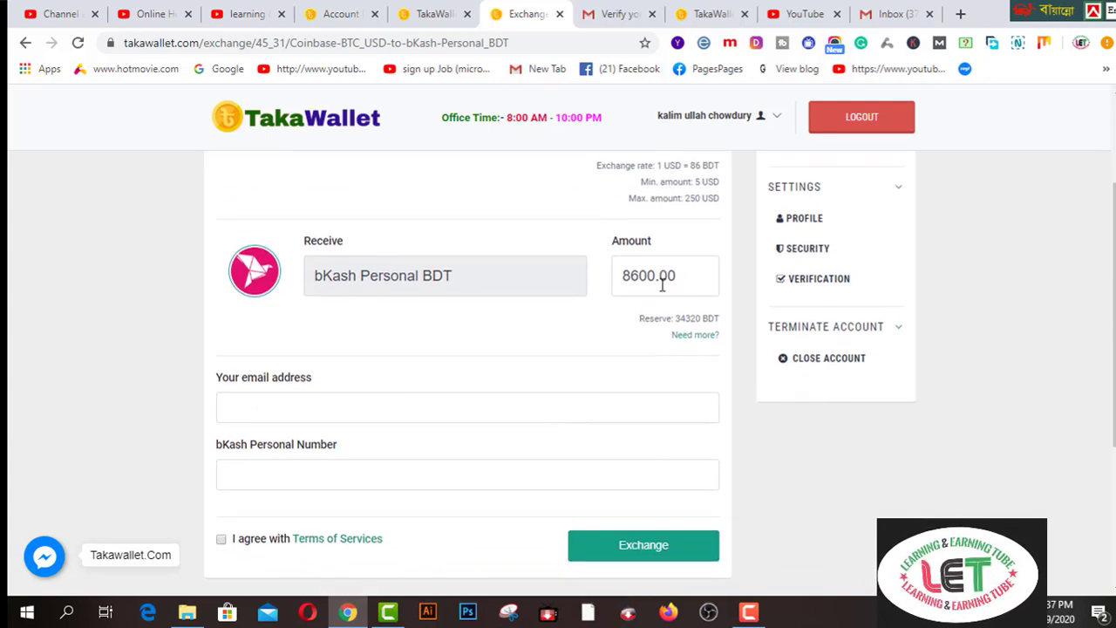
click(483, 407)
click(326, 448)
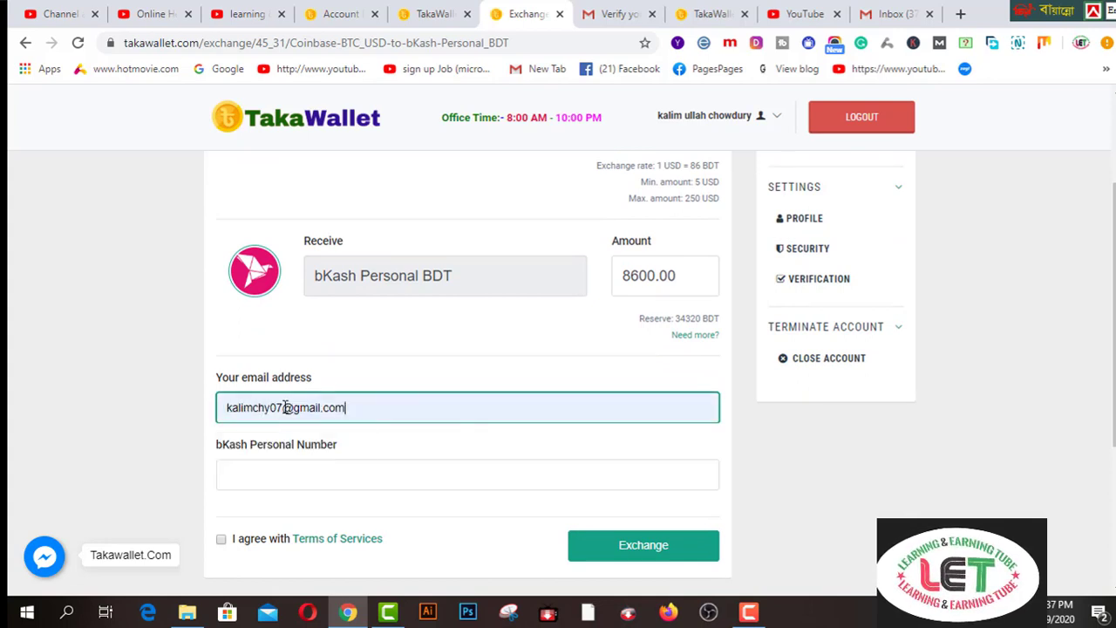
drag(284, 407, 258, 407)
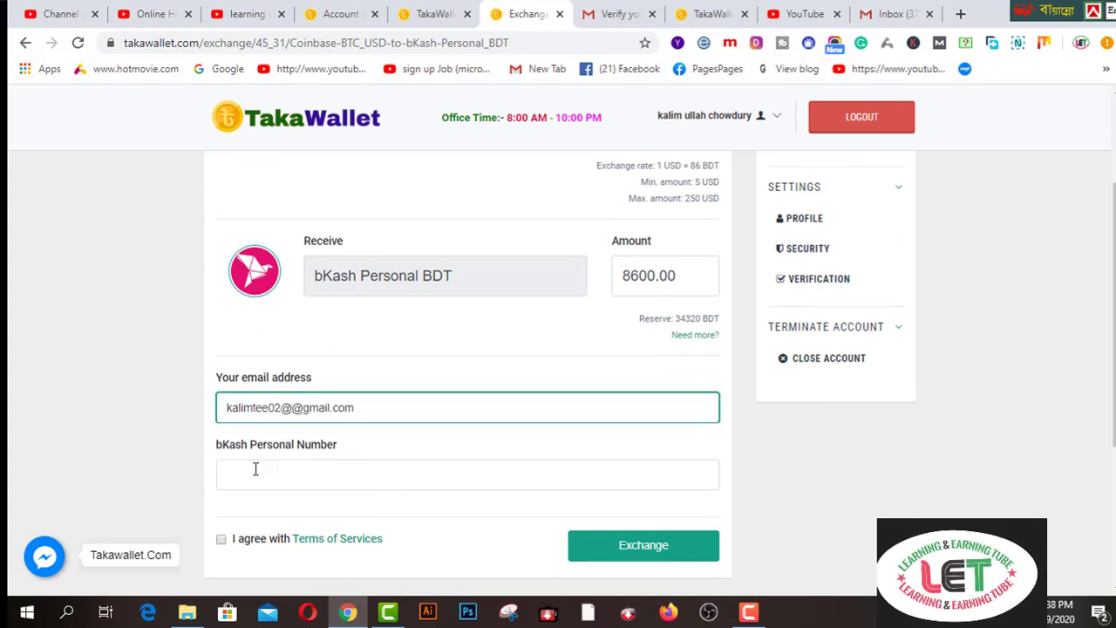
- Enter the bKash personal number, accept the Terms of Services, submit, then return to the rejected email
click(255, 470)
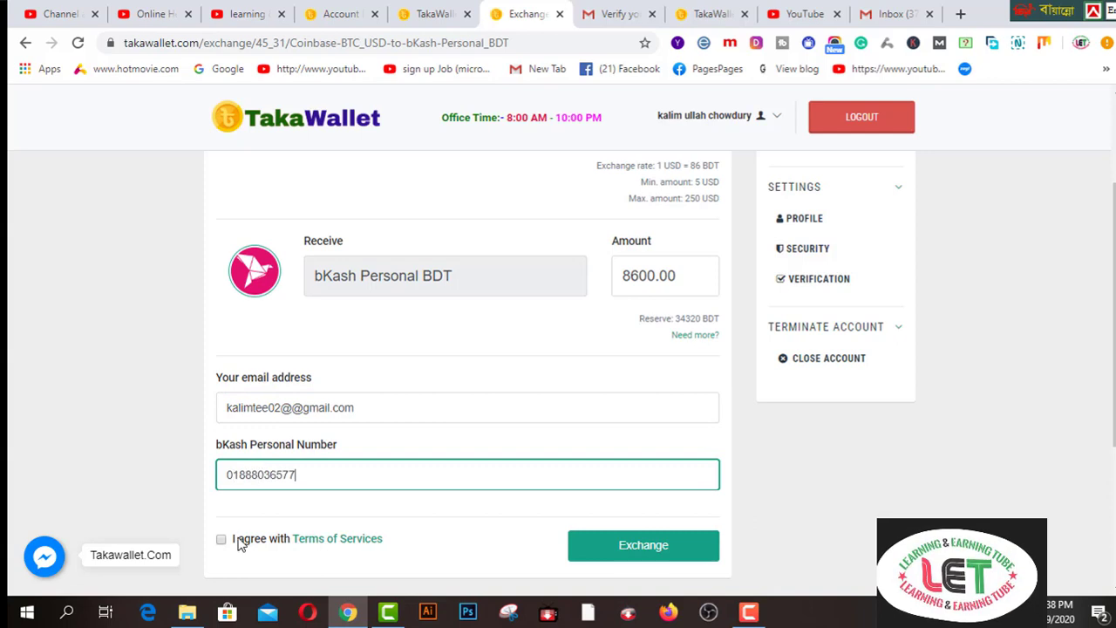
click(326, 558)
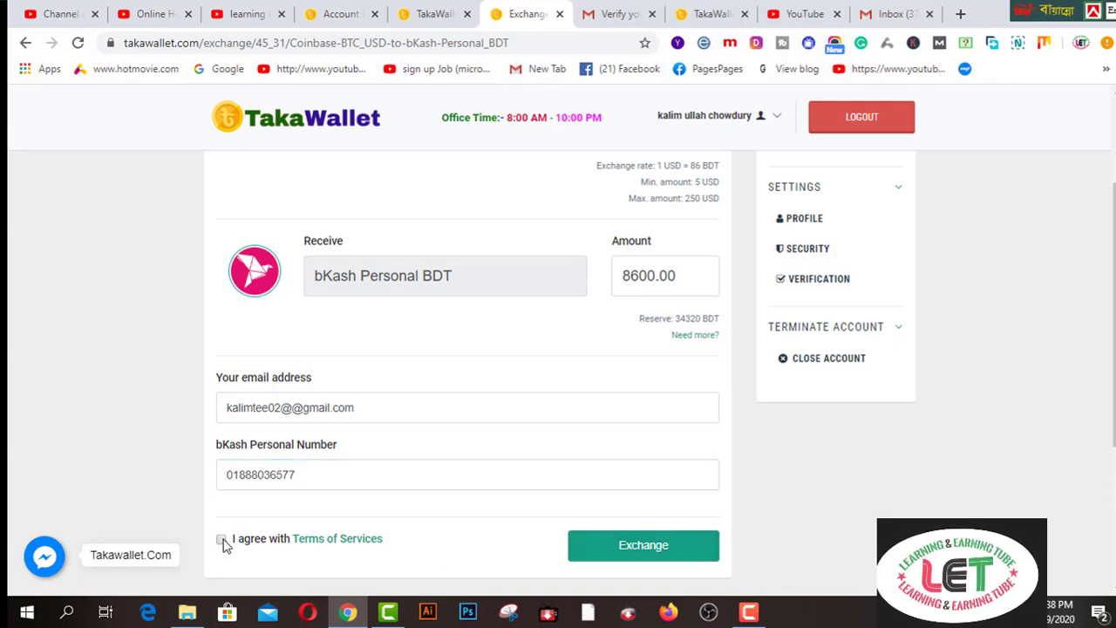
click(224, 543)
scroll(236, 535, down, 2)
click(642, 392)
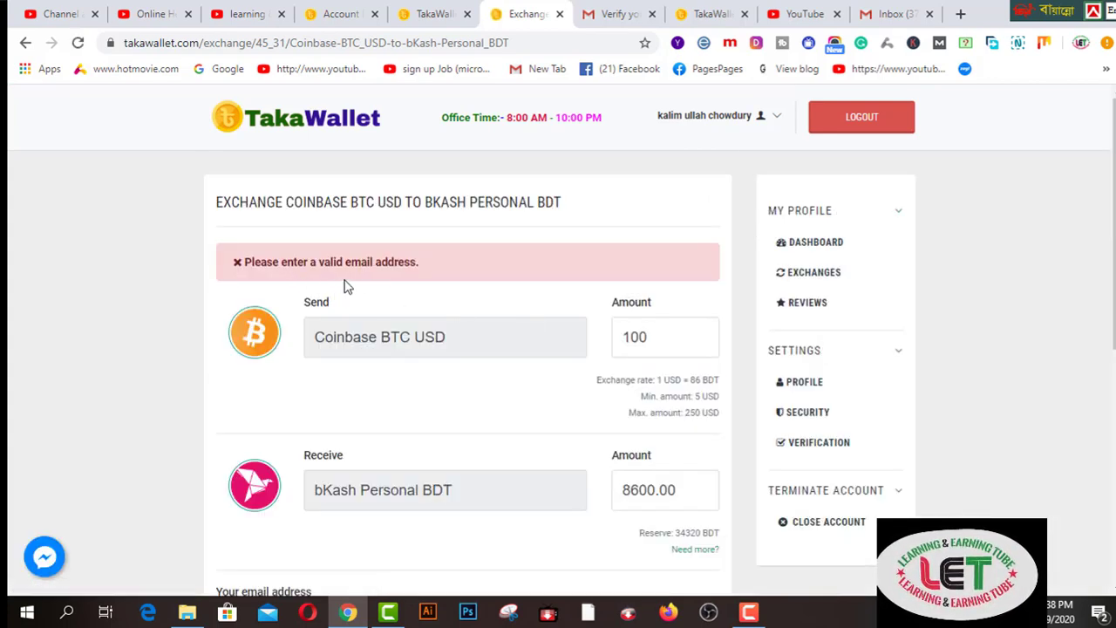
scroll(444, 293, down, 3)
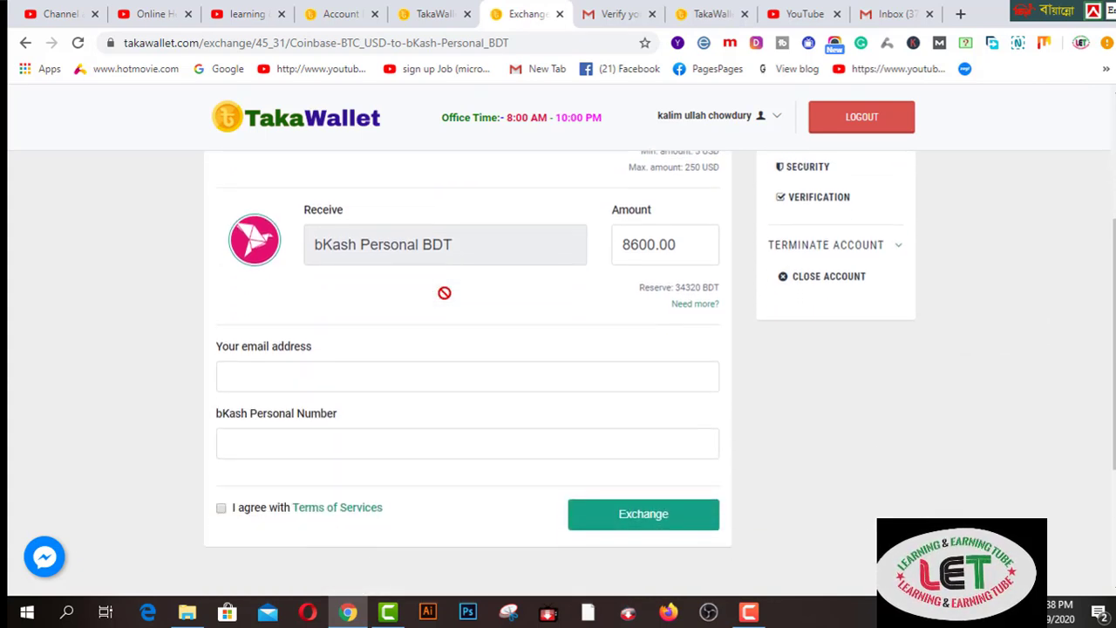
click(363, 376)
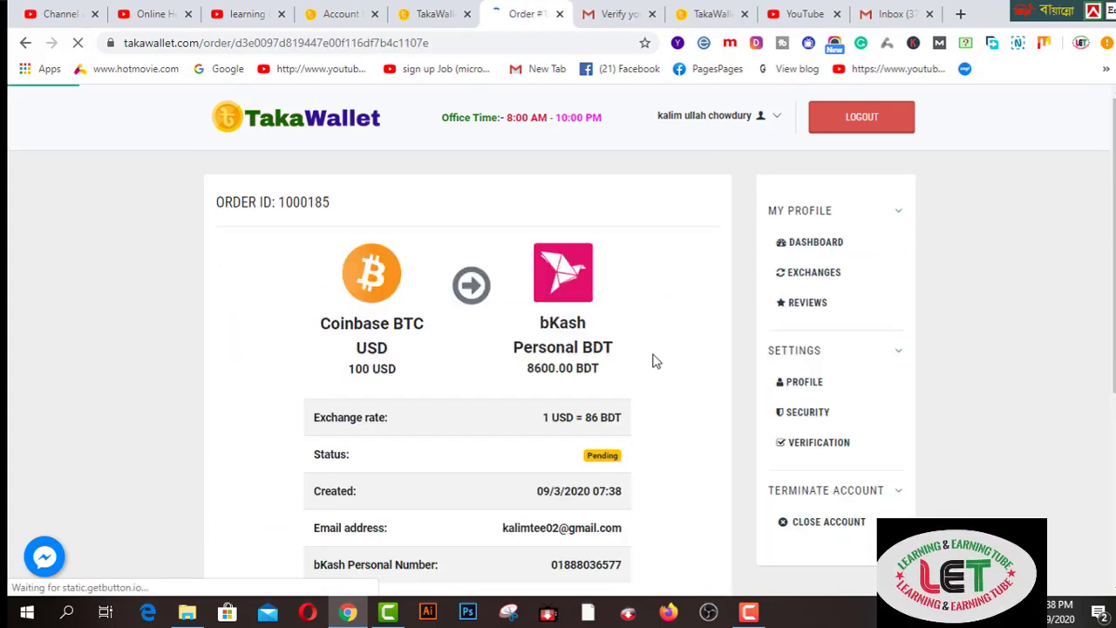
- Highlight the order ID and scroll down to the pending order's Pay and Cancel buttons
scroll(656, 360, down, 1)
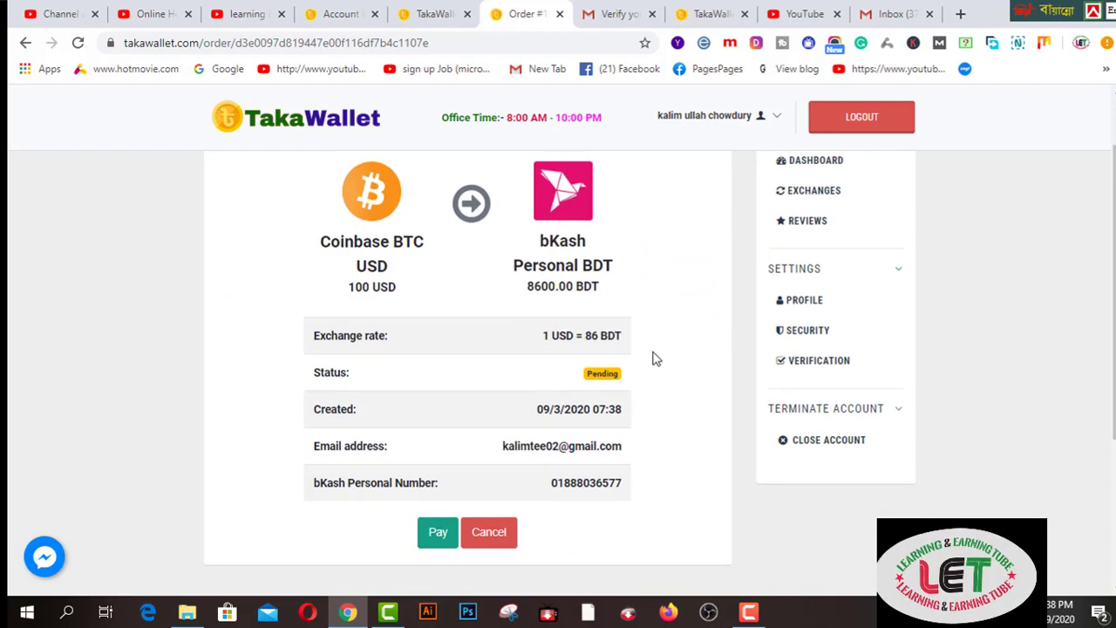
scroll(657, 359, up, 1)
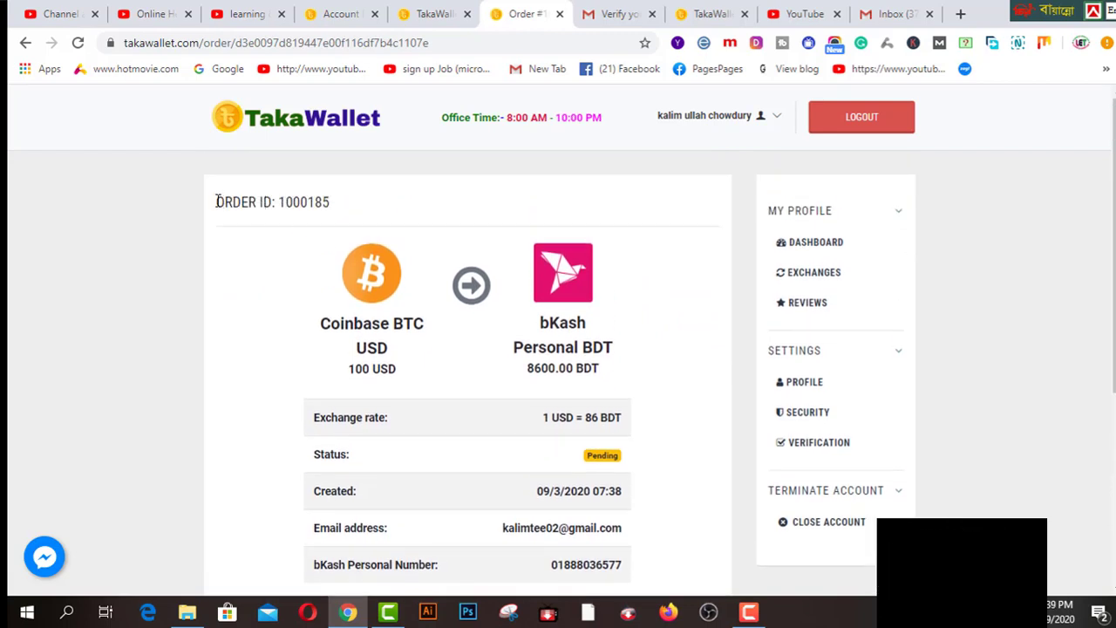
drag(217, 202, 350, 209)
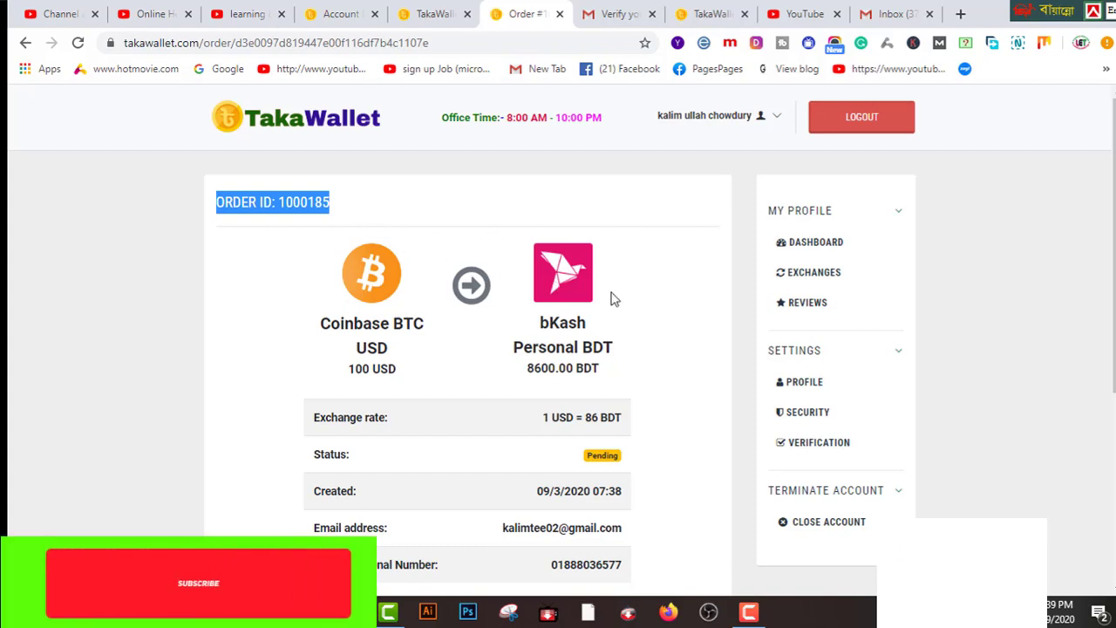
scroll(623, 297, down, 2)
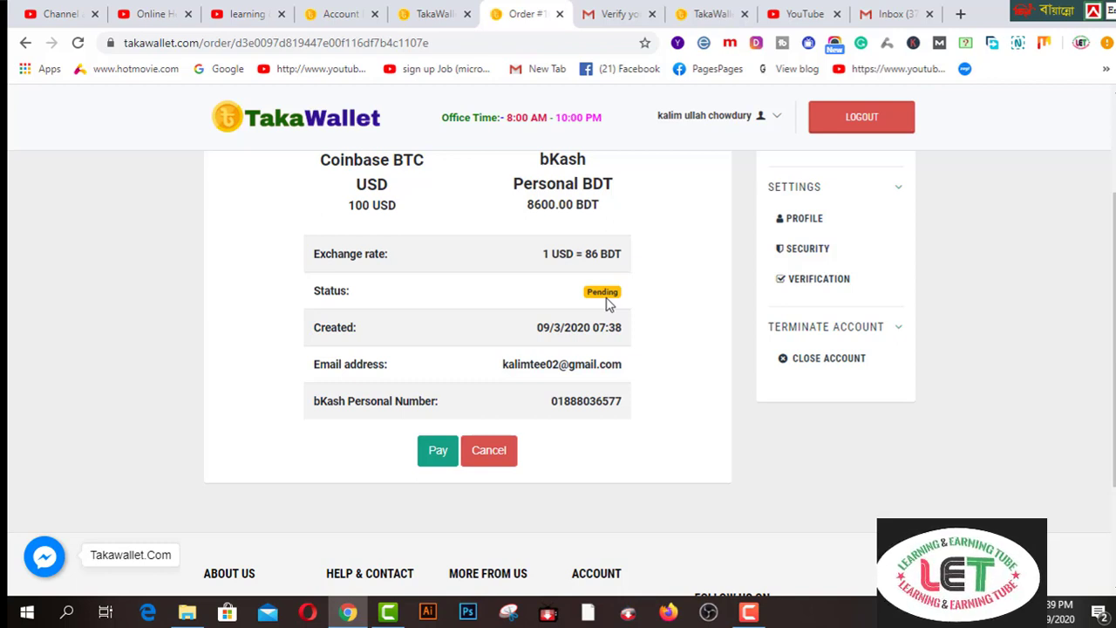
click(438, 452)
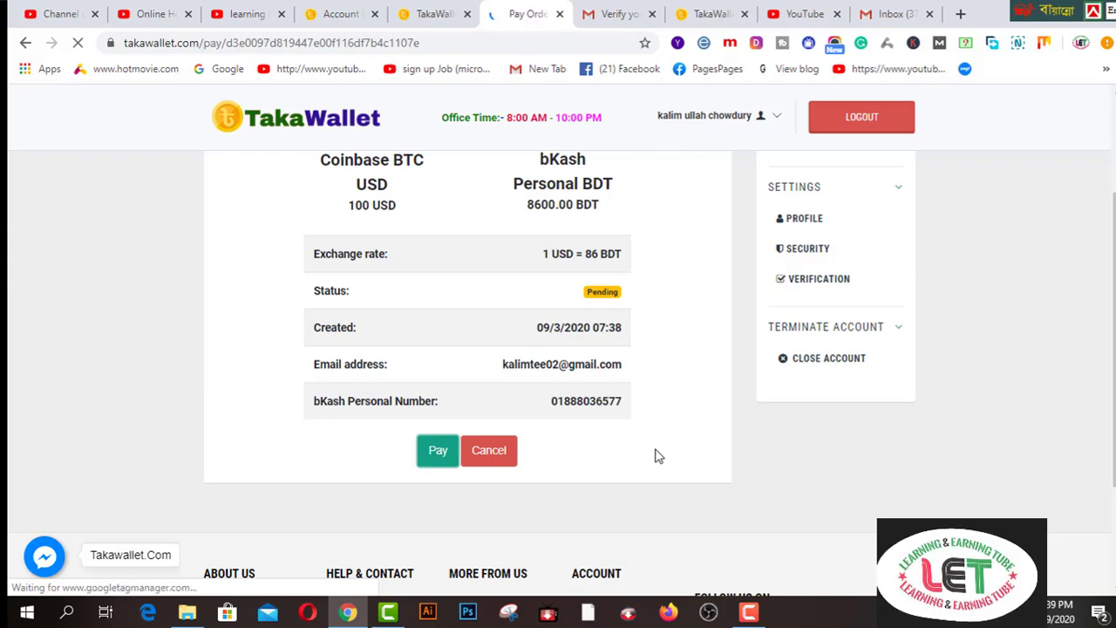
scroll(600, 469, down, 2)
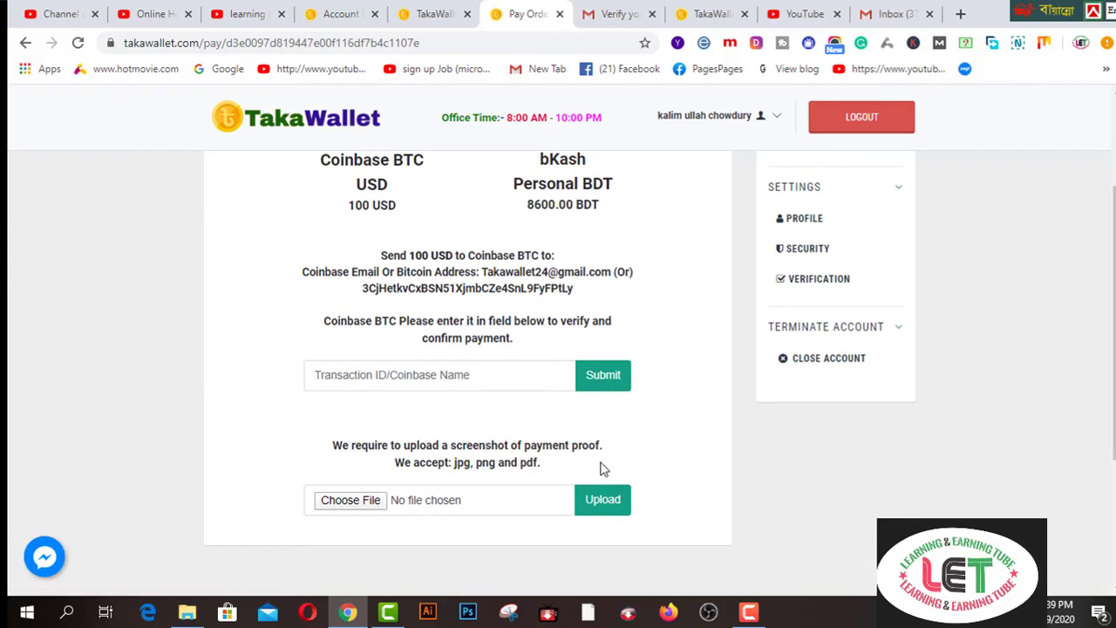
scroll(600, 469, up, 1)
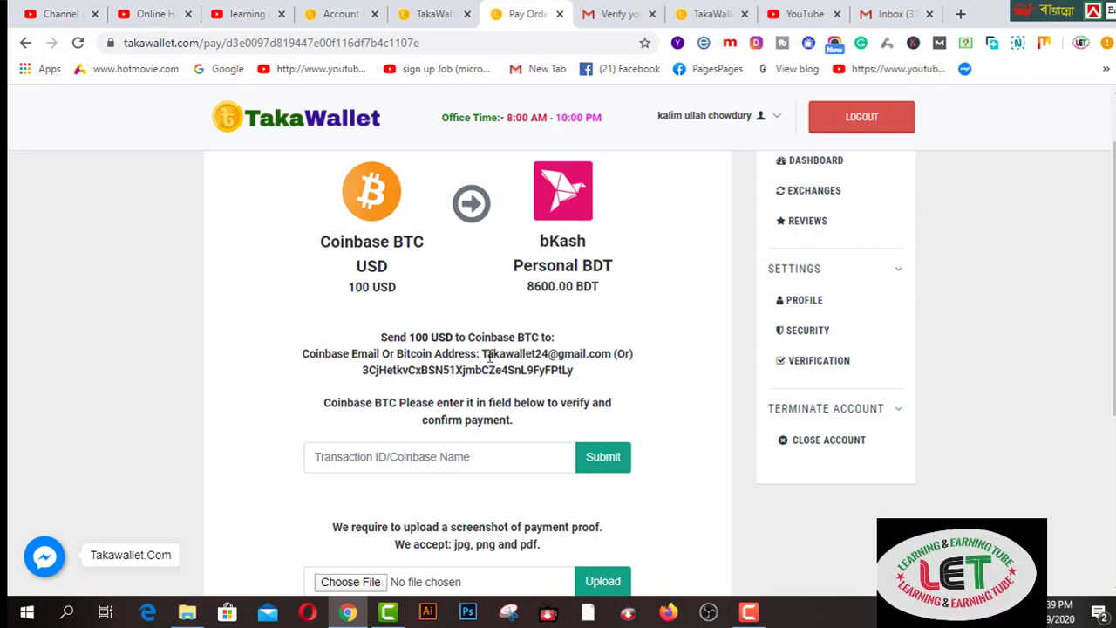
drag(482, 356, 610, 355)
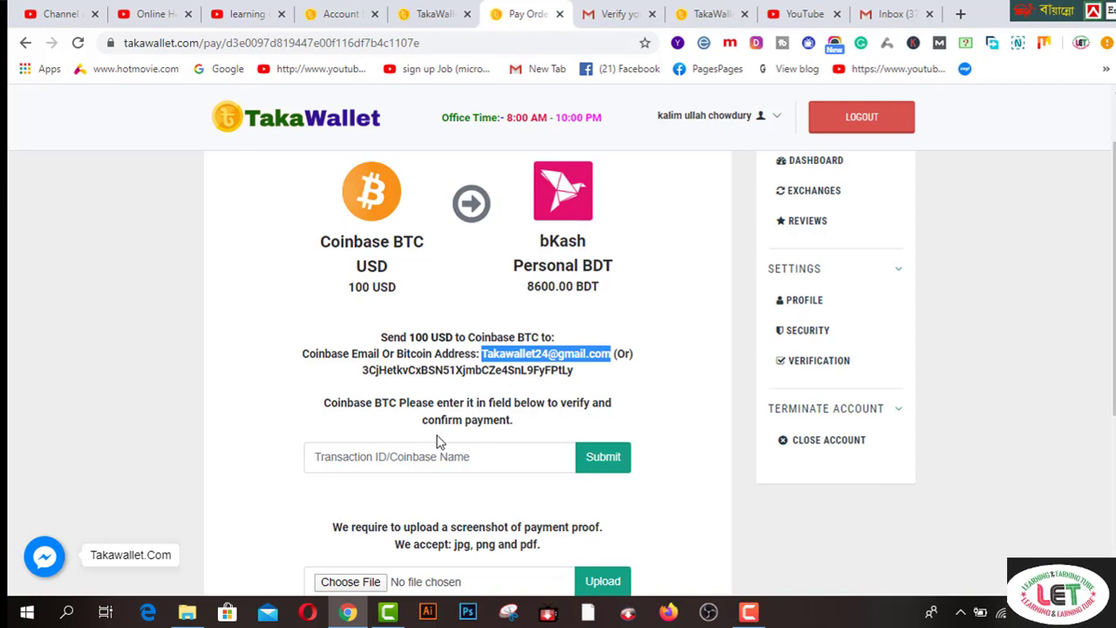
click(429, 455)
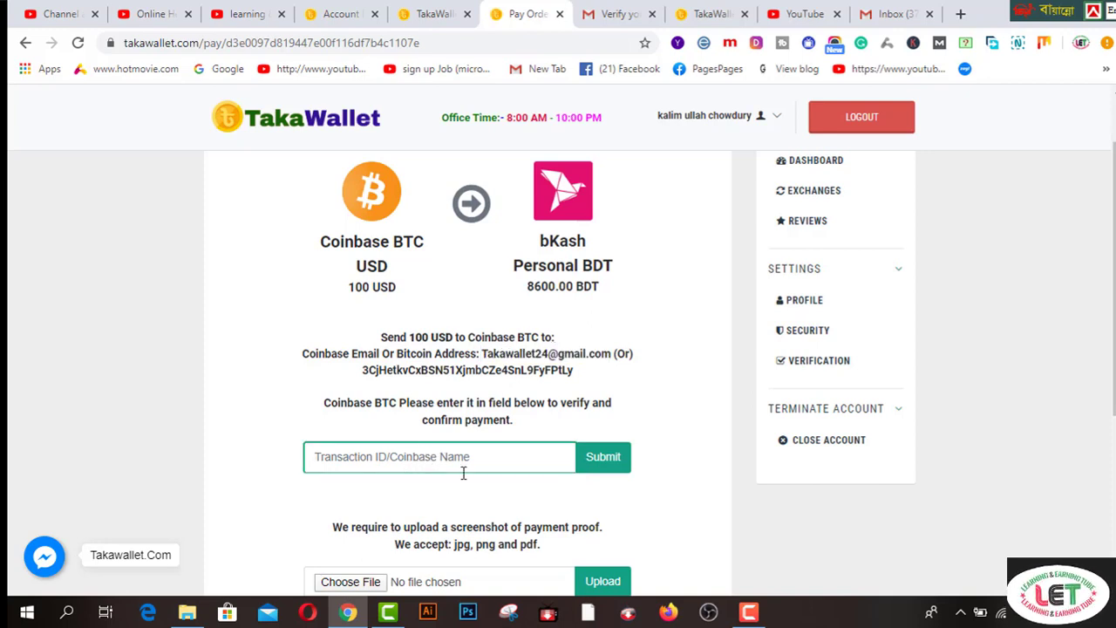
scroll(668, 463, down, 2)
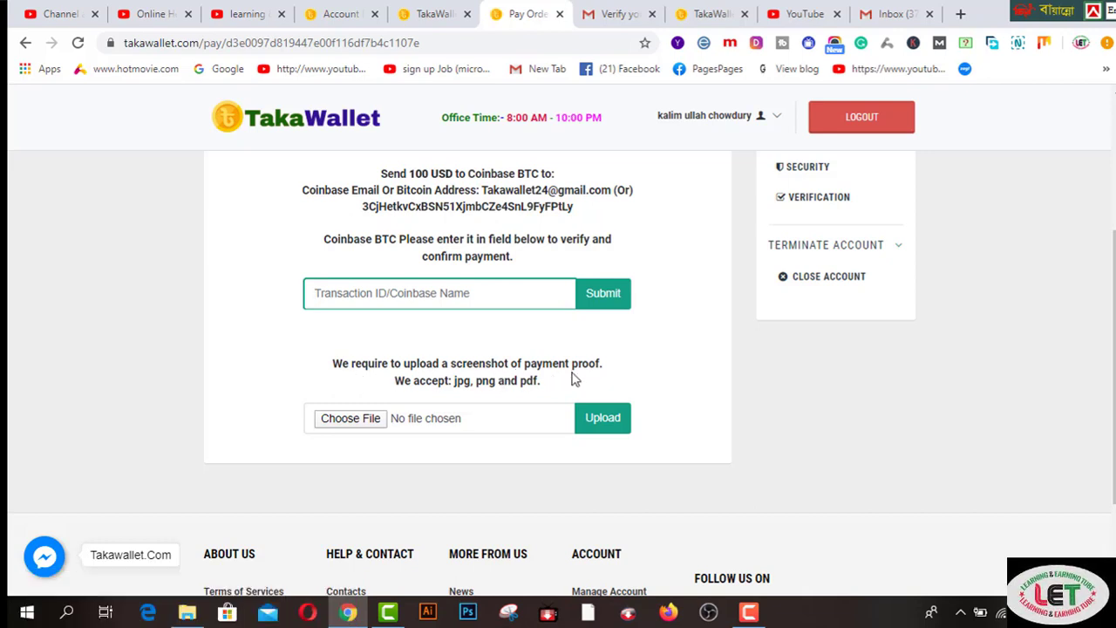
- Choose the image o.jpg as payment proof and upload it to the pay order
click(350, 419)
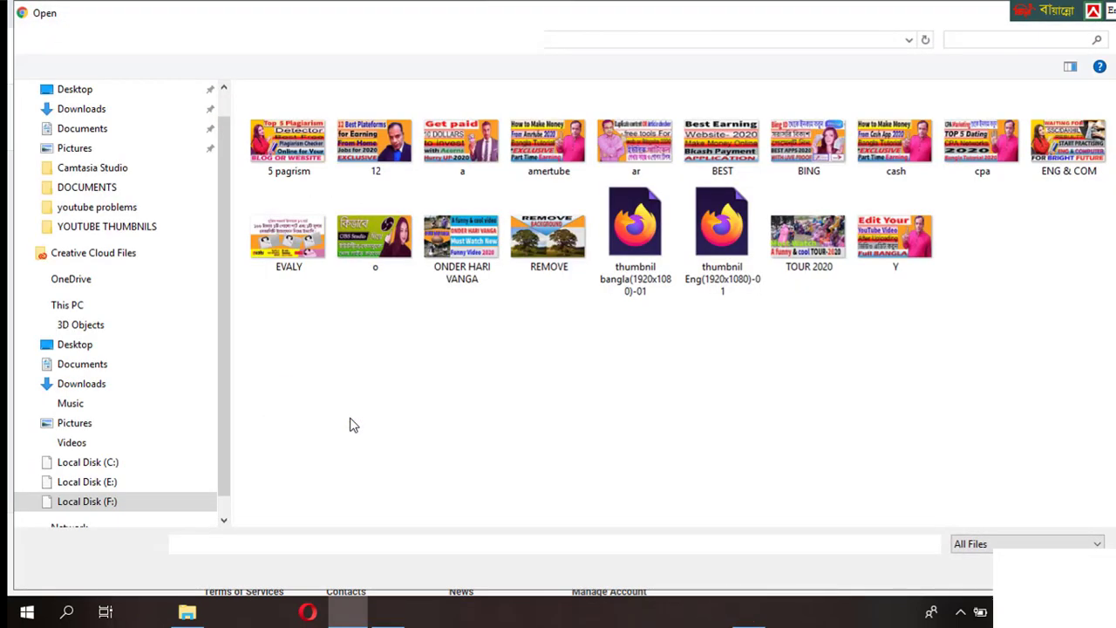
click(375, 201)
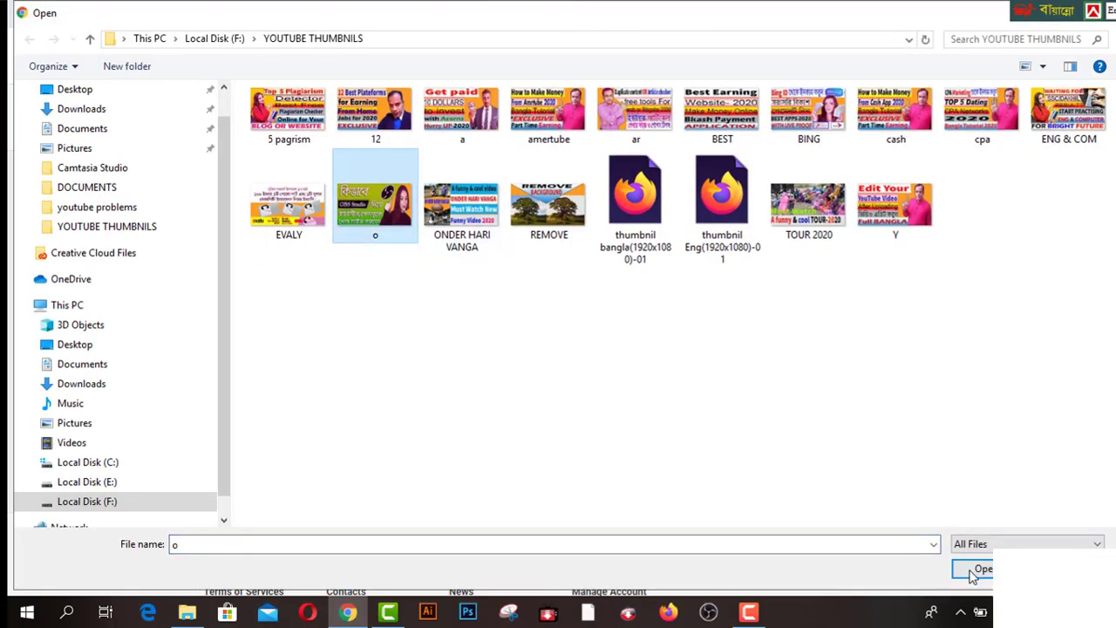
click(973, 571)
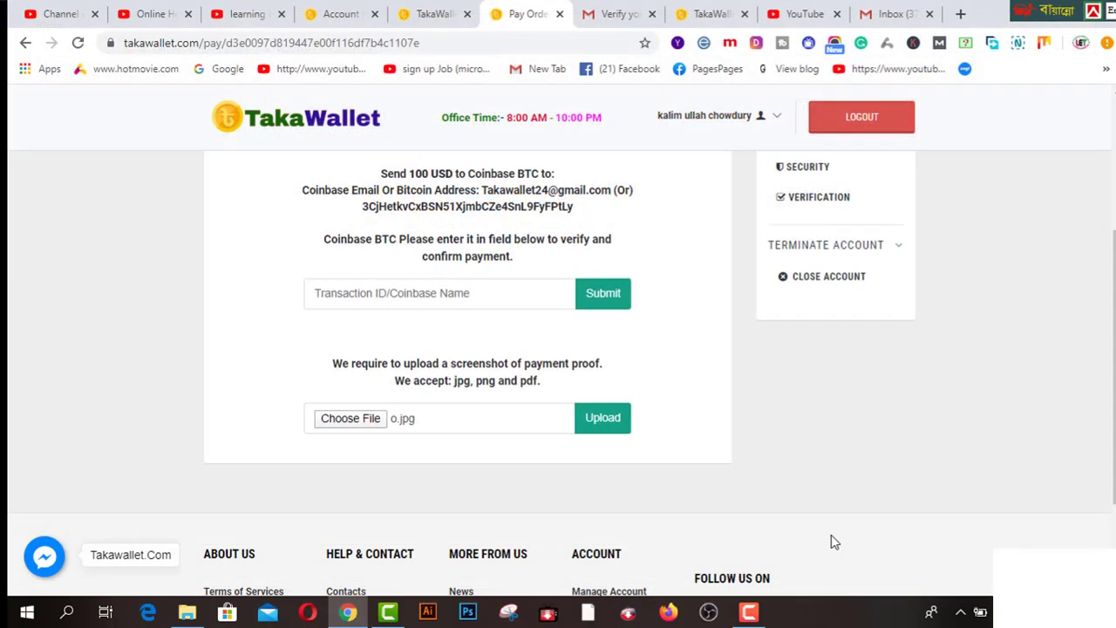
click(603, 419)
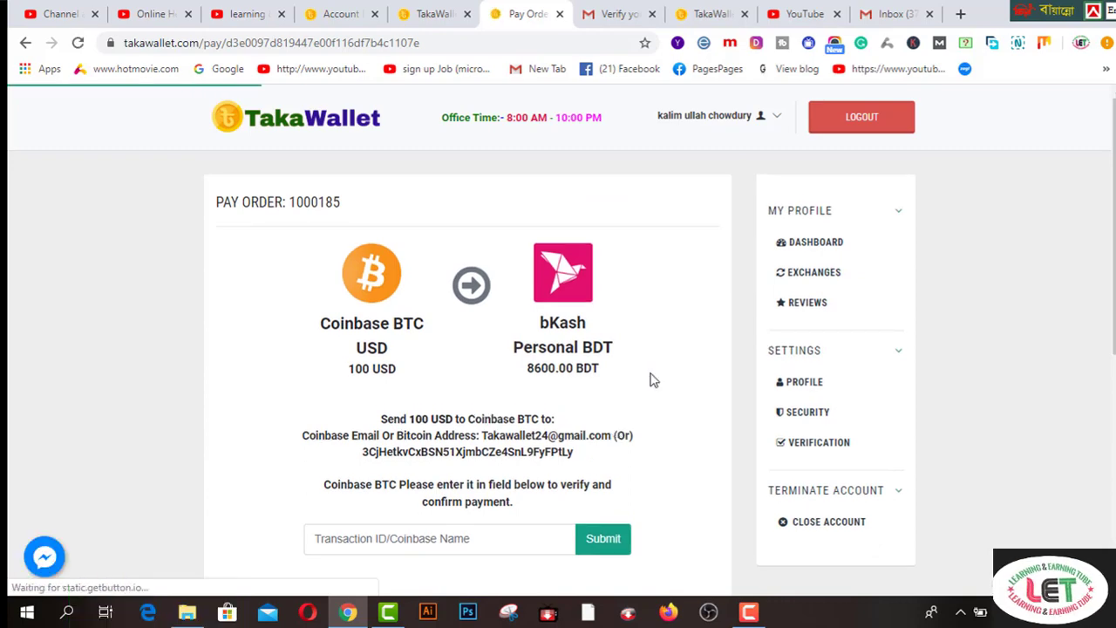
scroll(652, 378, down, 1)
scroll(655, 385, down, 4)
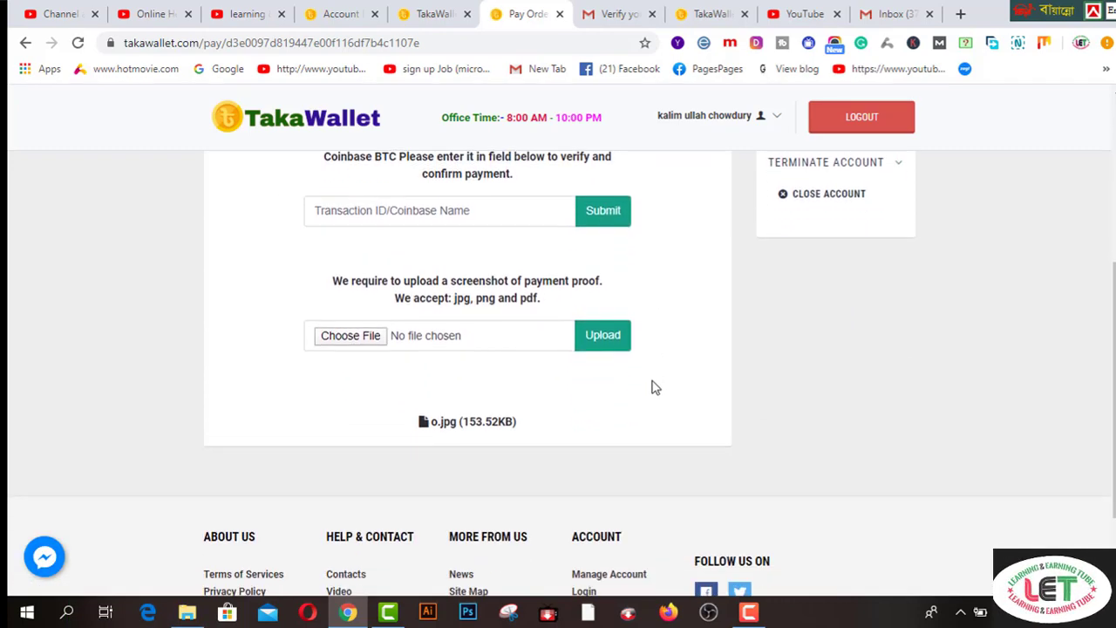
scroll(658, 388, up, 5)
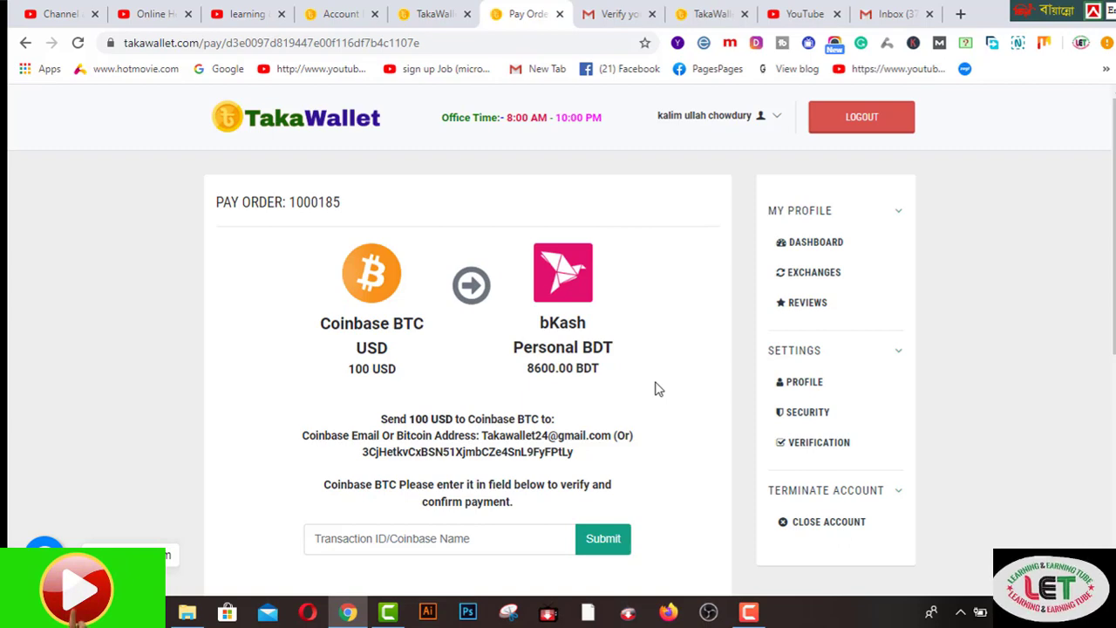
- Open DASHBOARD and review Your Statistics and Latest Exchanges, listing the pending 100 USD order
click(819, 247)
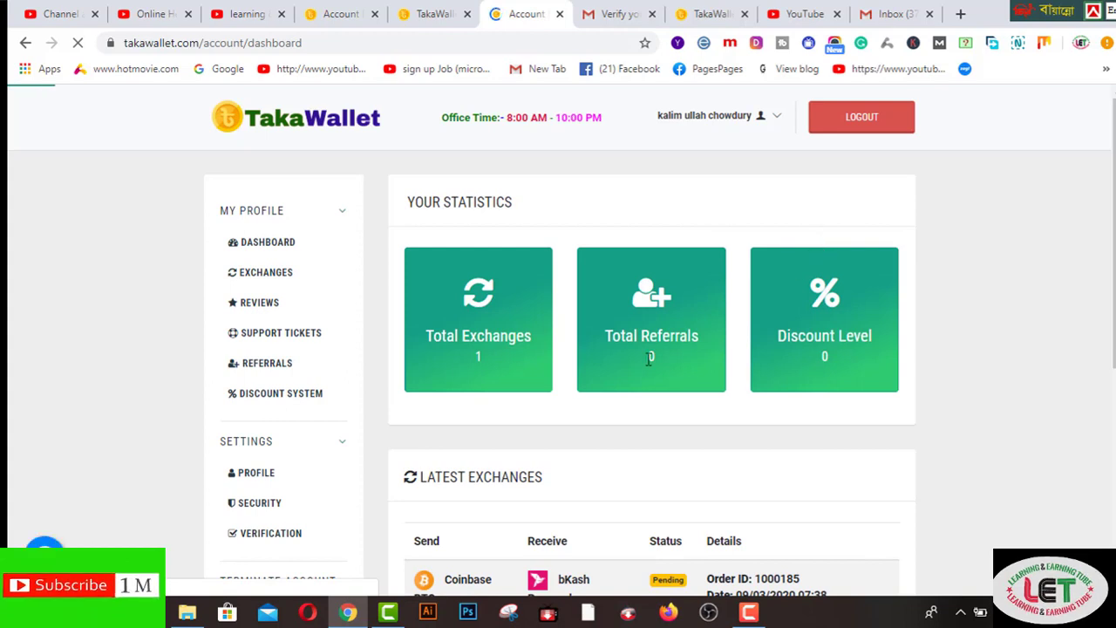
scroll(355, 459, down, 1)
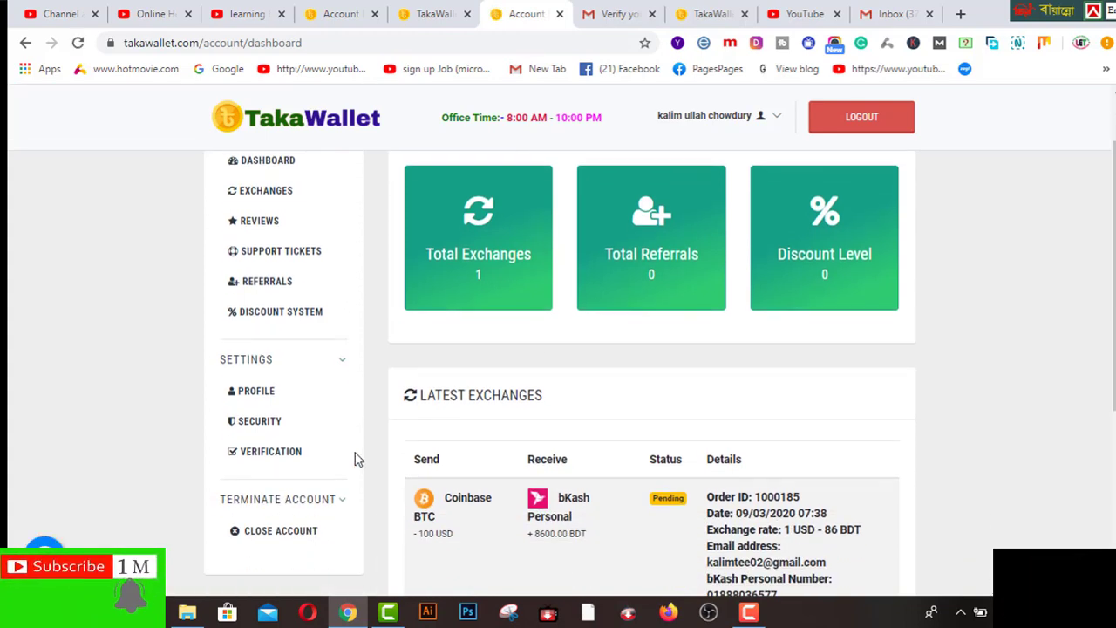
scroll(353, 453, down, 1)
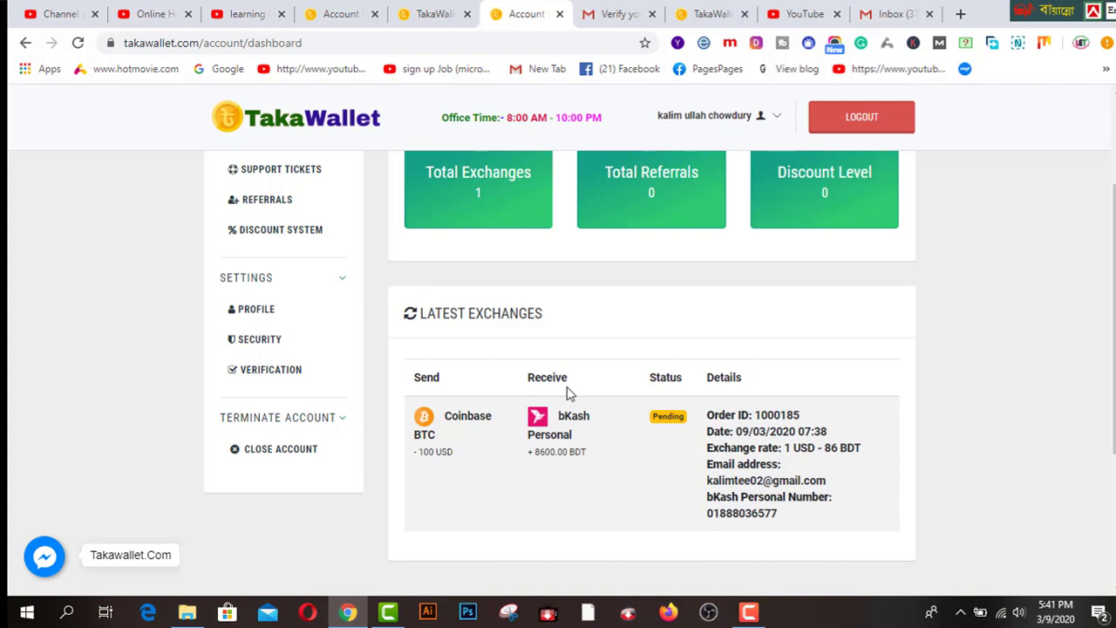
scroll(568, 392, up, 1)
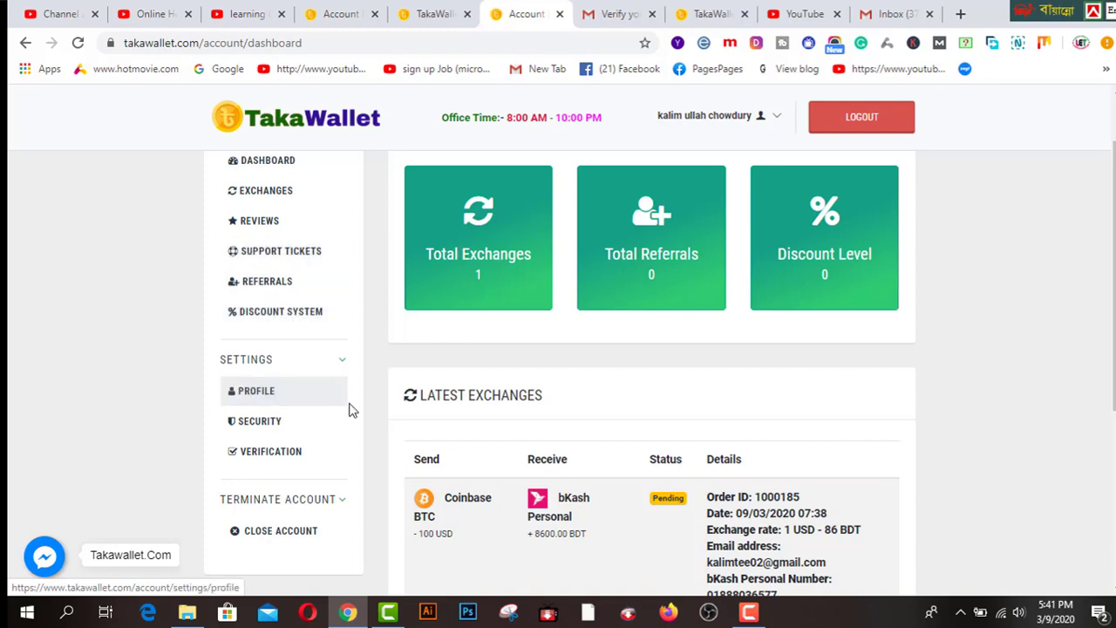
scroll(349, 410, up, 1)
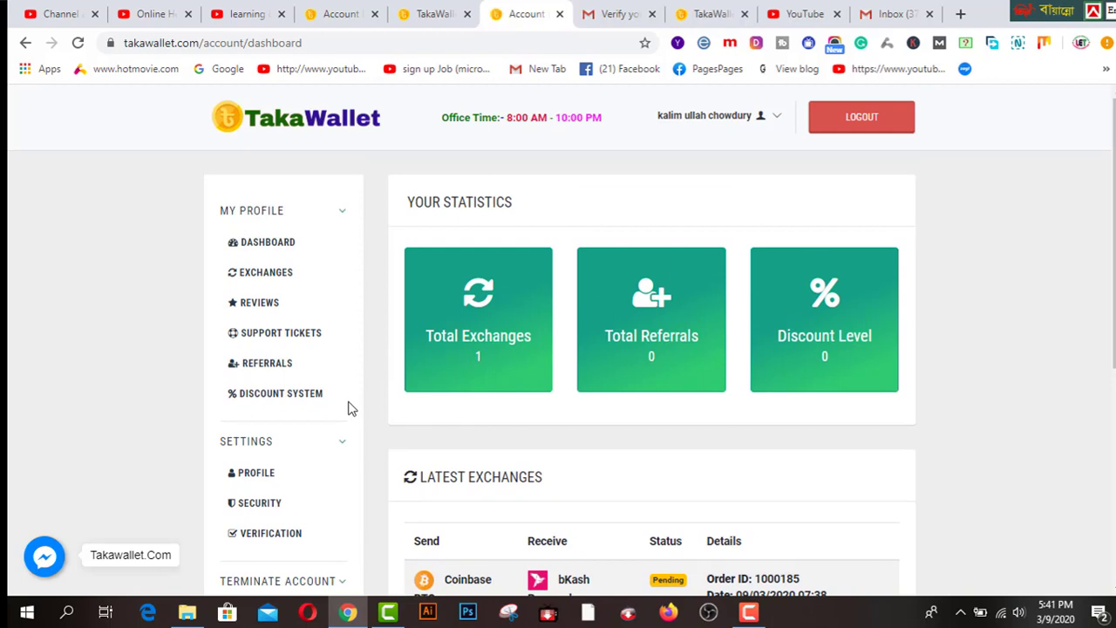
scroll(347, 411, down, 2)
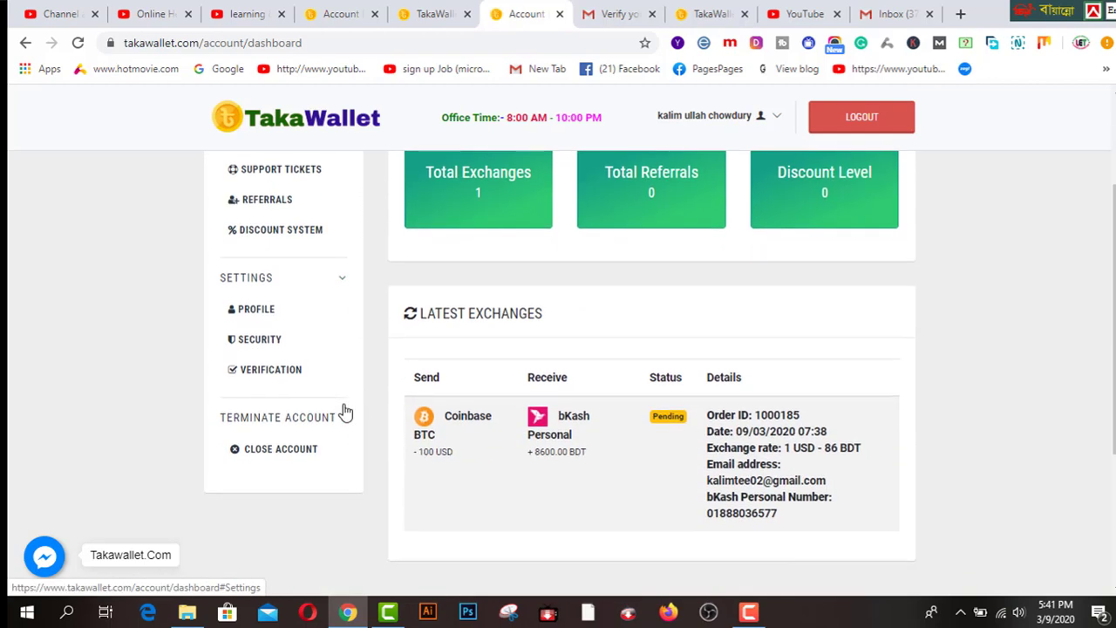
scroll(344, 411, up, 1)
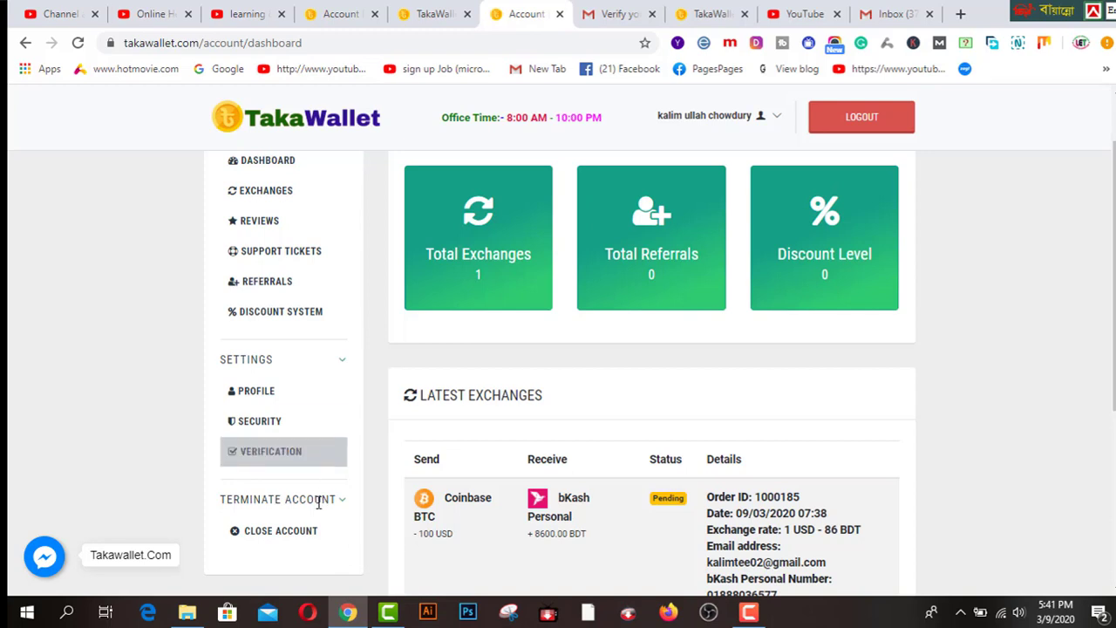
- Go to the Verification page and scroll down to the email and document upload sections
click(295, 455)
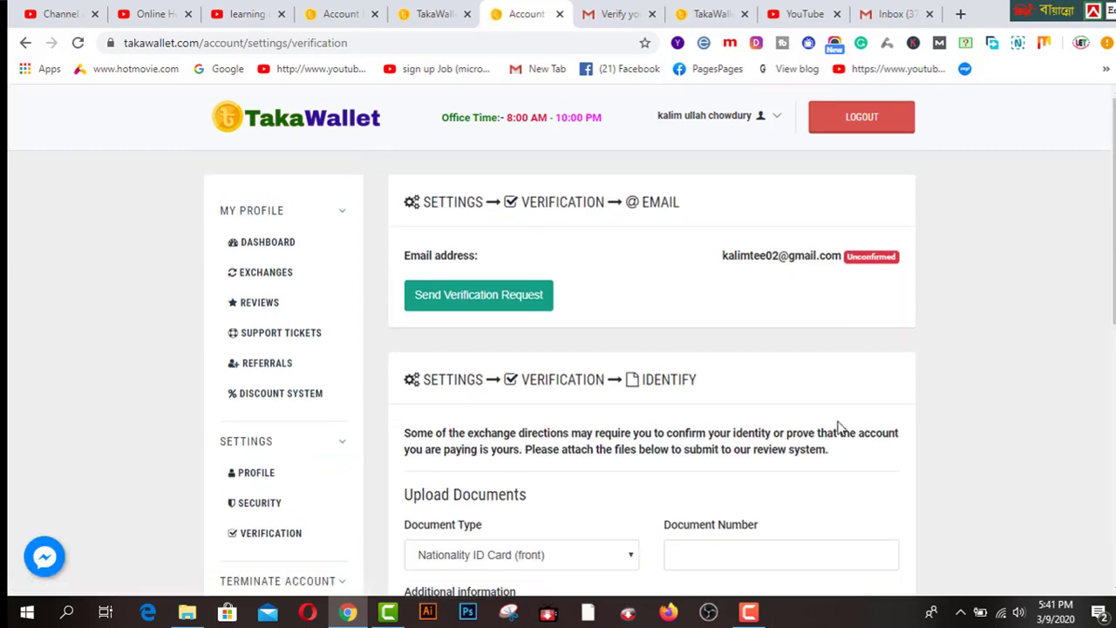
scroll(839, 427, down, 1)
scroll(838, 427, down, 1)
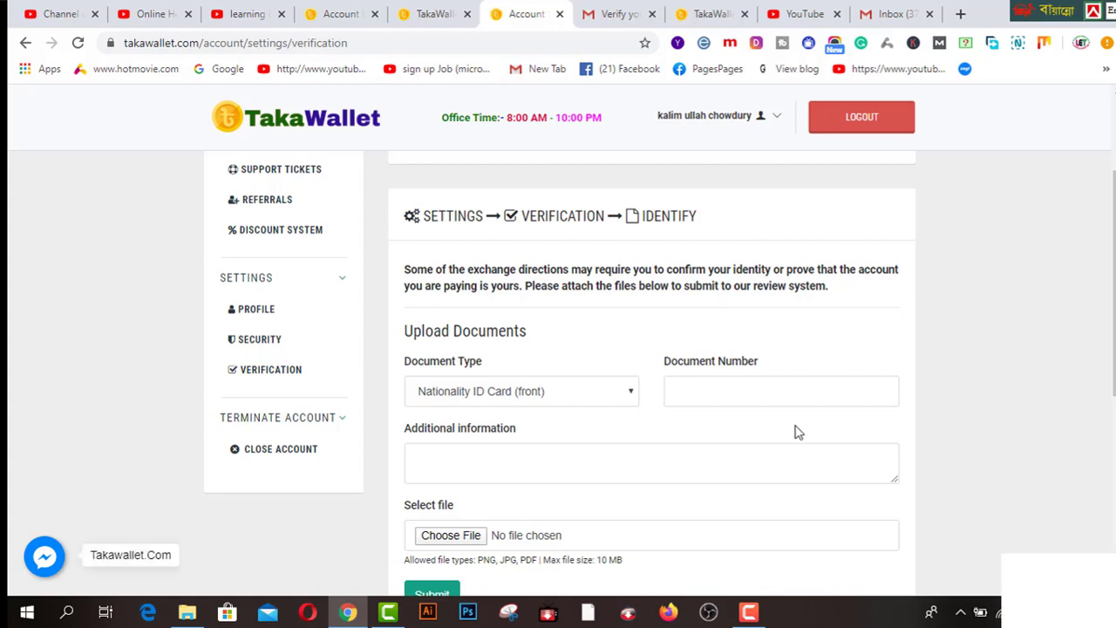
- Check the Document Type options, then select the Document Number and Additional information fields
click(633, 393)
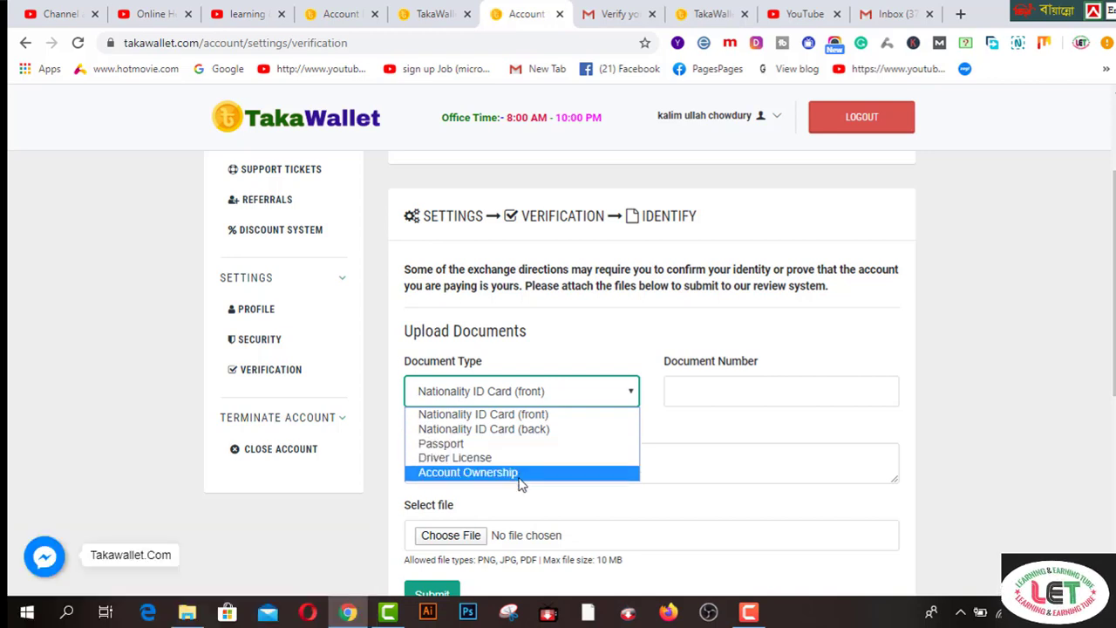
click(679, 381)
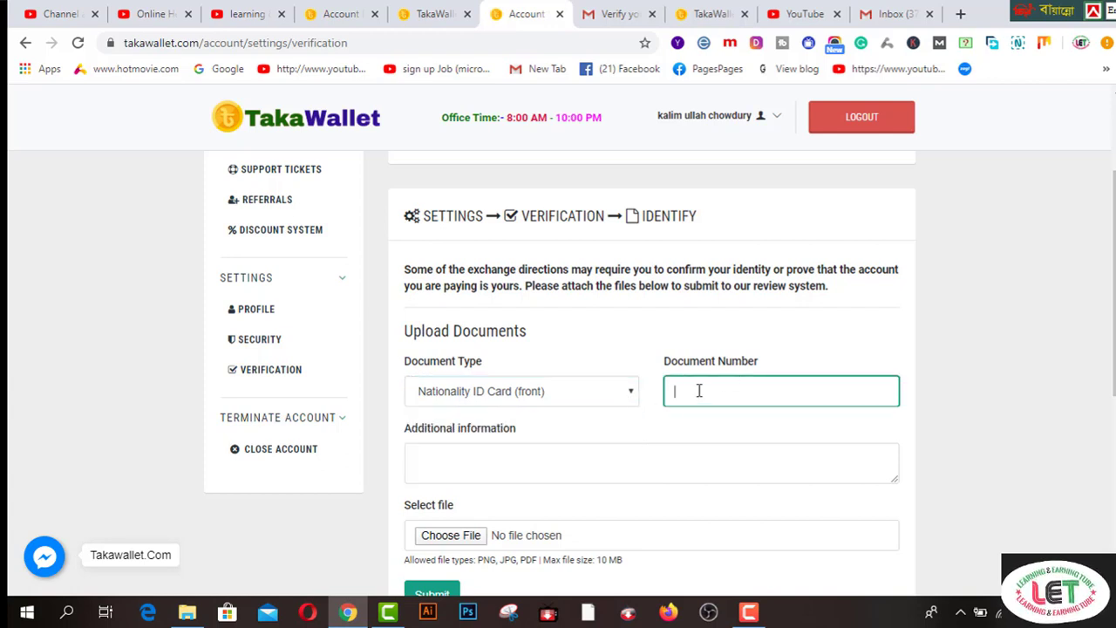
click(611, 446)
scroll(613, 454, down, 2)
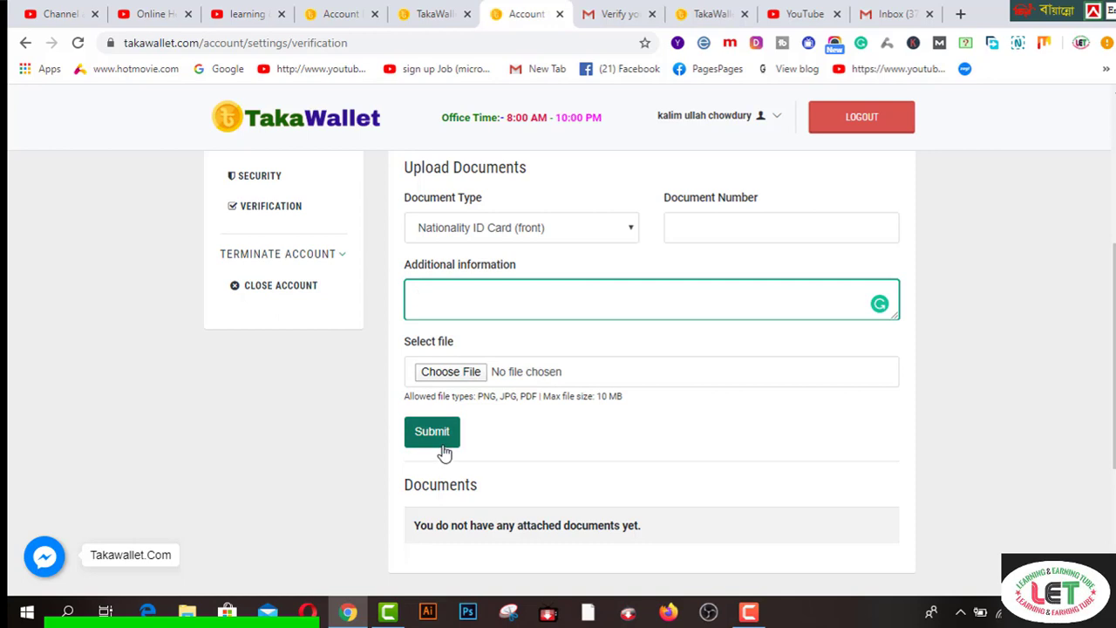
scroll(515, 438, down, 2)
scroll(515, 438, up, 2)
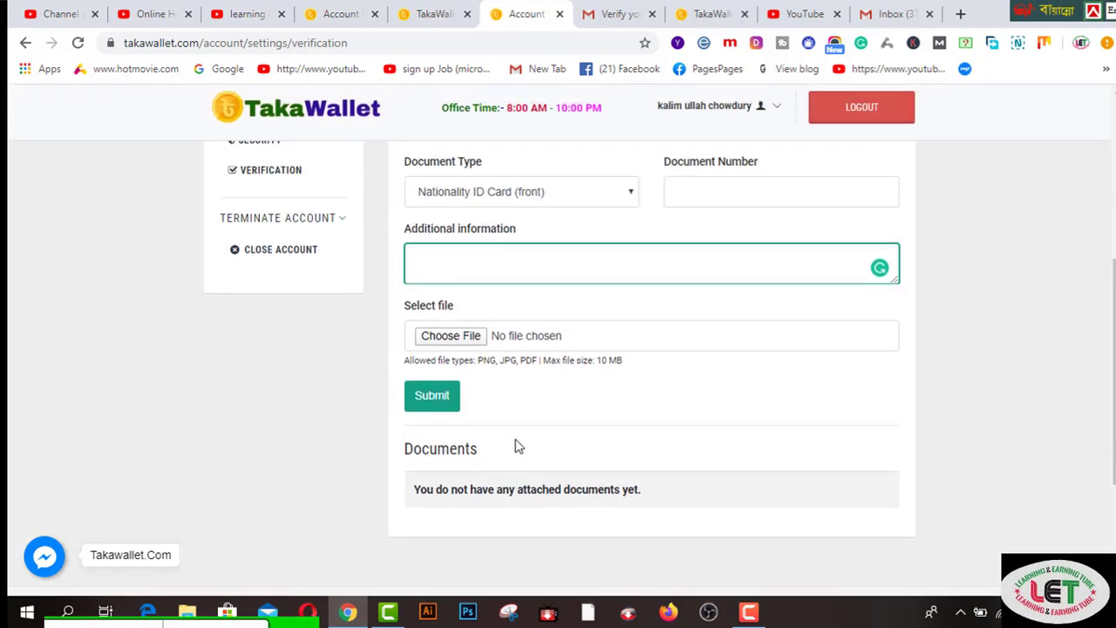
- Review the Verification page down to the footer, then switch to the learning & earning tube YouTube tab
scroll(515, 446, up, 3)
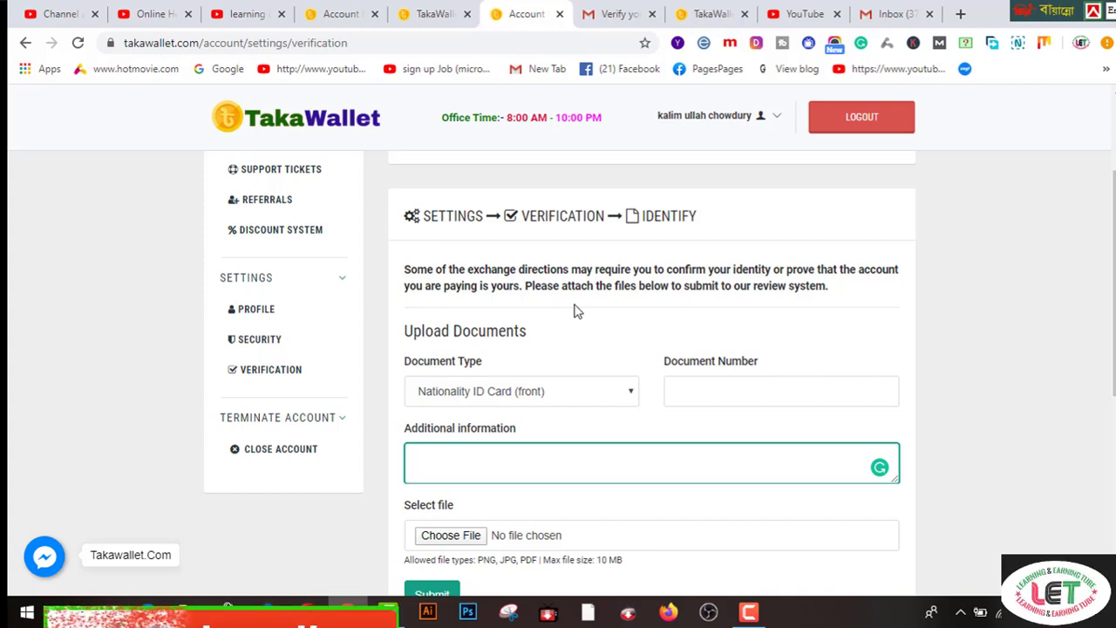
scroll(596, 356, down, 5)
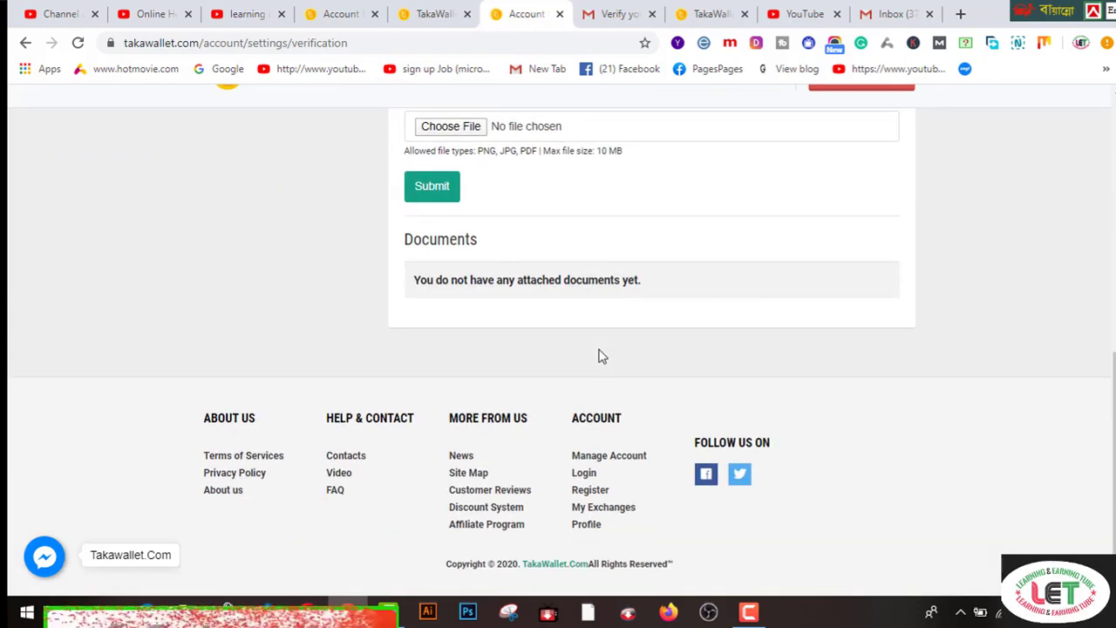
scroll(600, 356, down, 1)
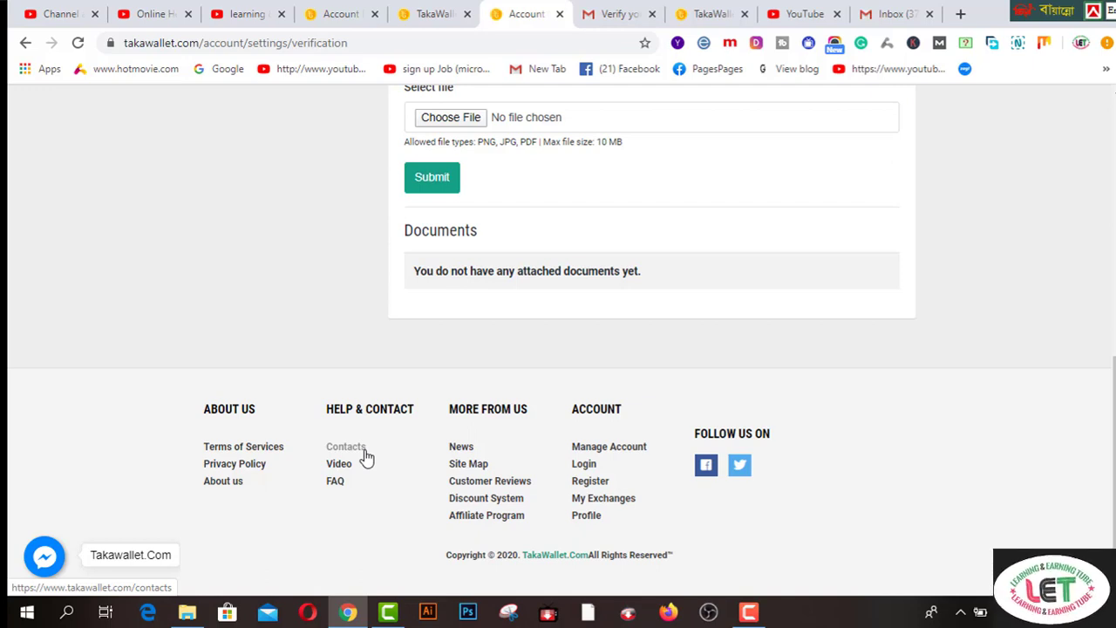
scroll(366, 458, up, 10)
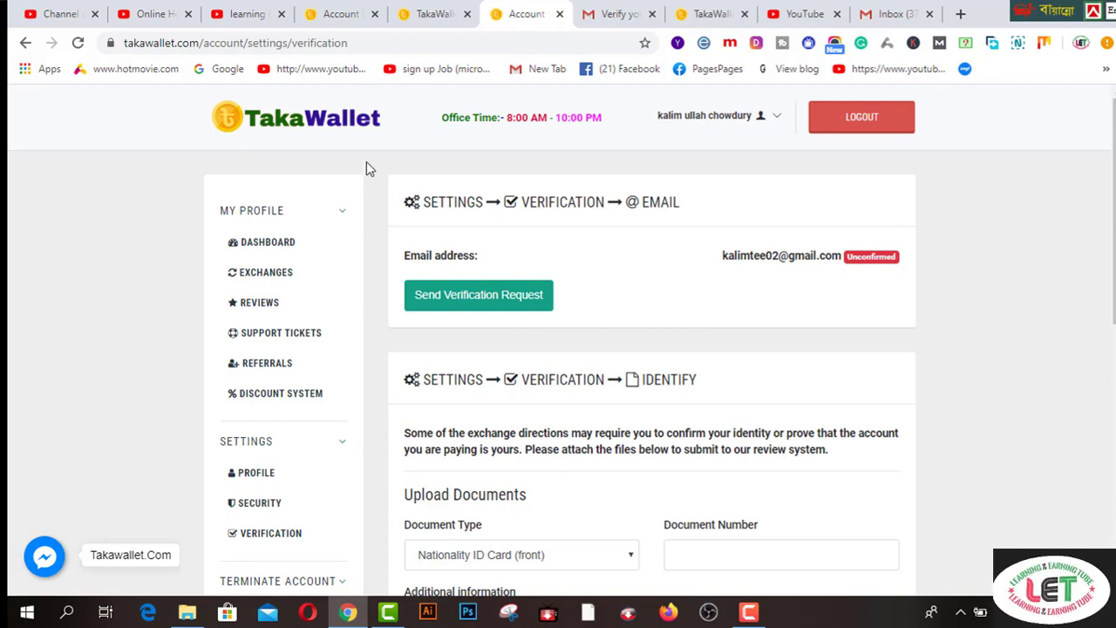
click(248, 15)
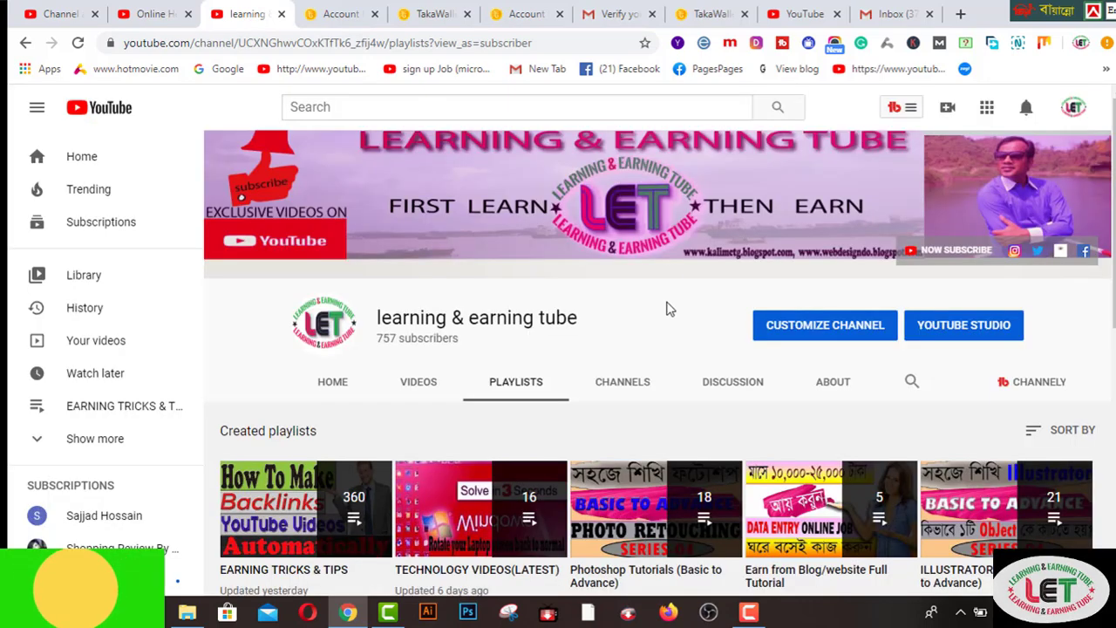